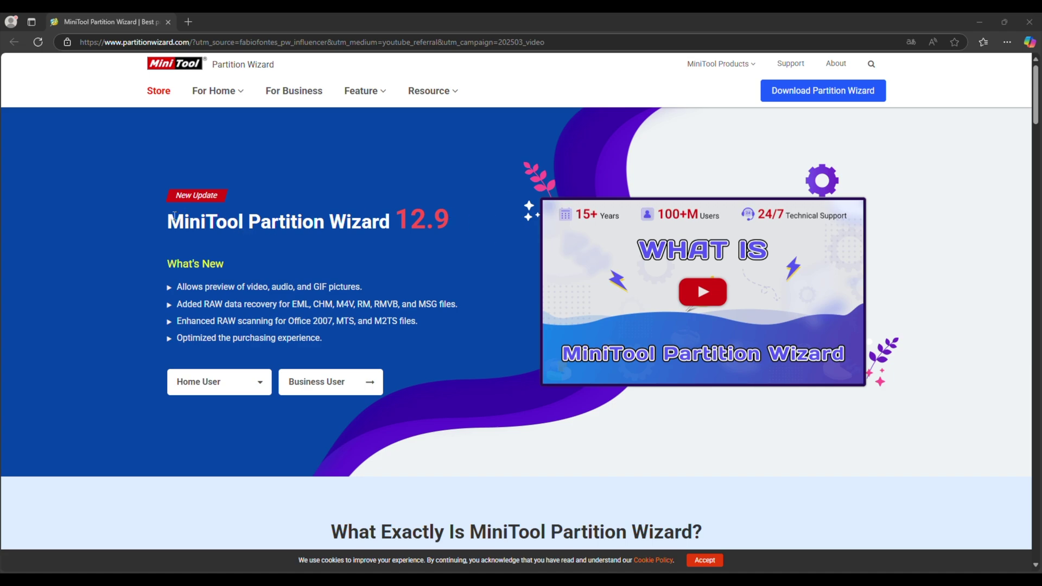
Step: Highlight the Partition Wizard heading, then scroll through the product page and back up
drag(248, 226, 389, 222)
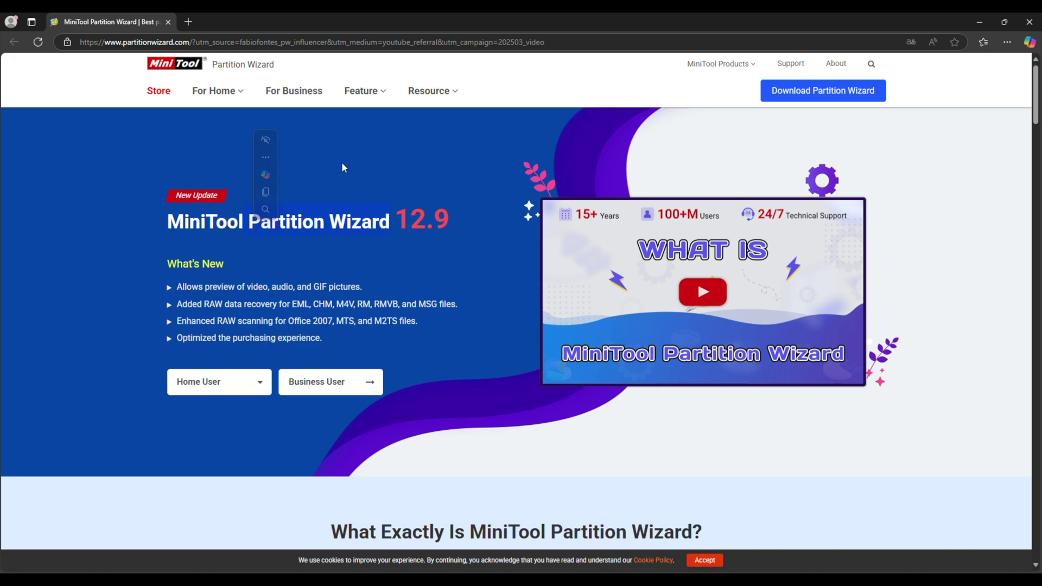
click(365, 163)
scroll(365, 165, down, 3)
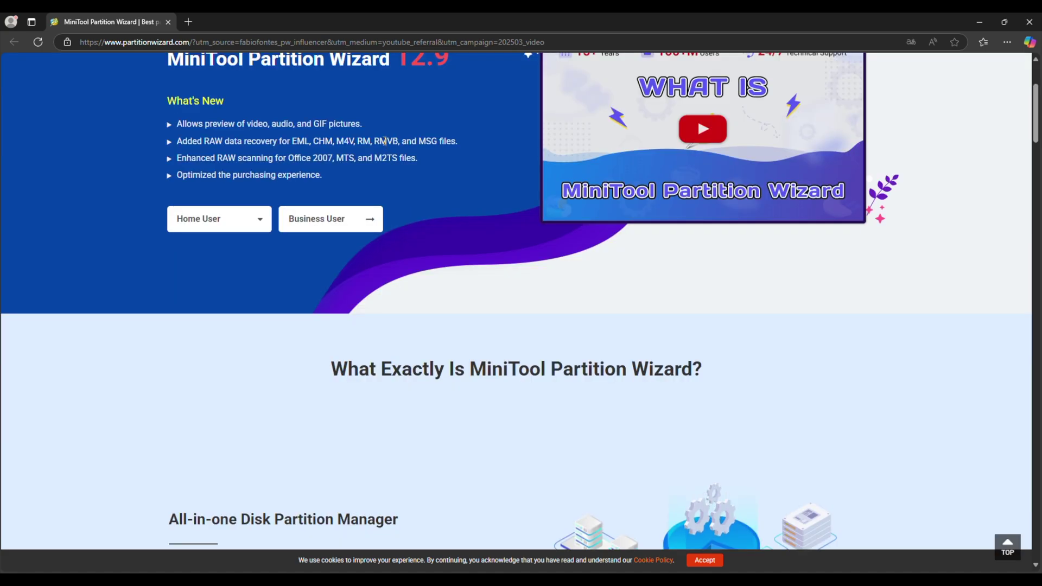
scroll(386, 142, down, 3)
scroll(386, 139, down, 2)
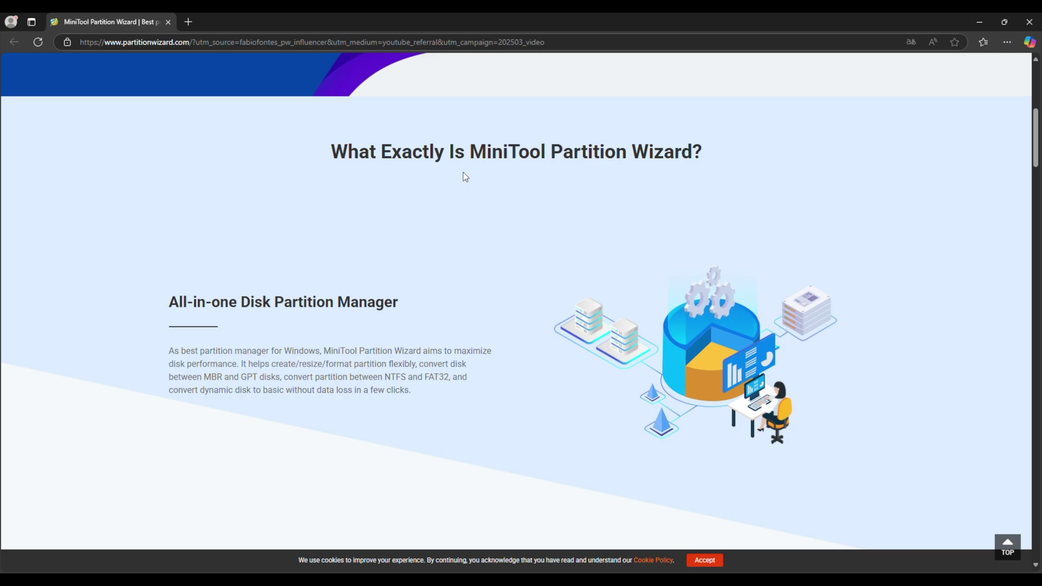
scroll(464, 172, down, 1)
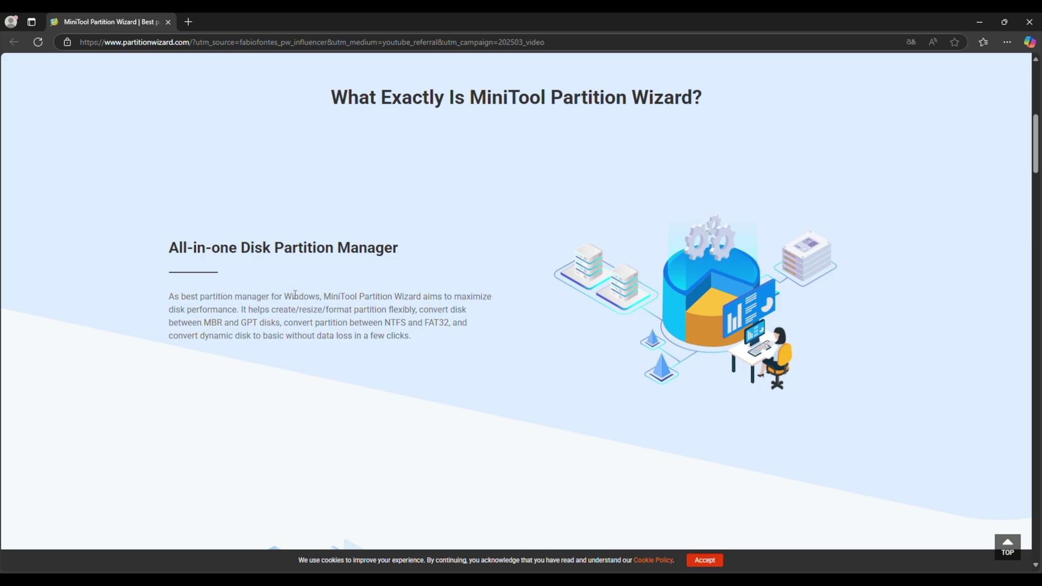
scroll(138, 268, down, 2)
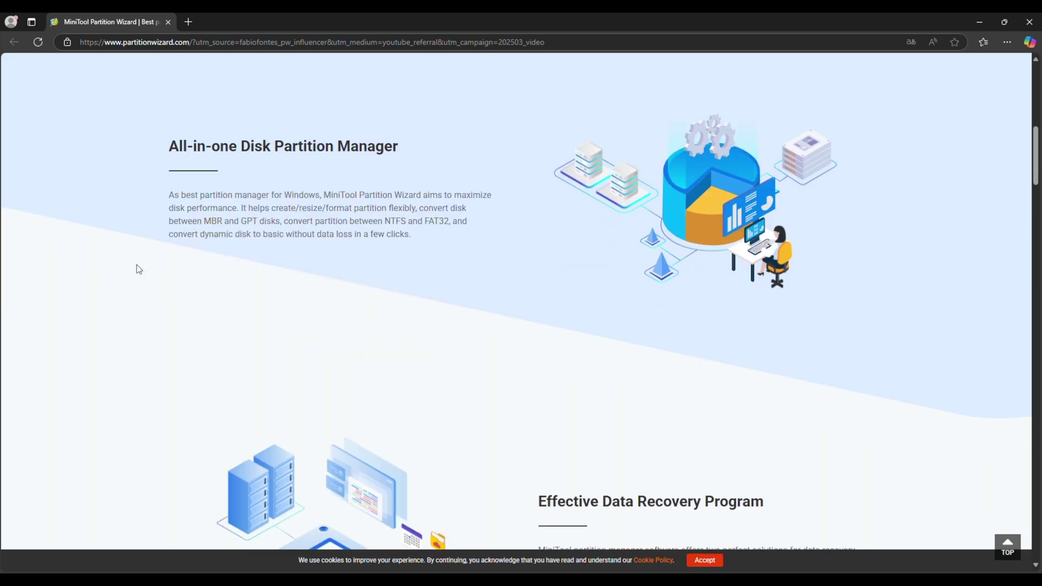
scroll(137, 266, down, 3)
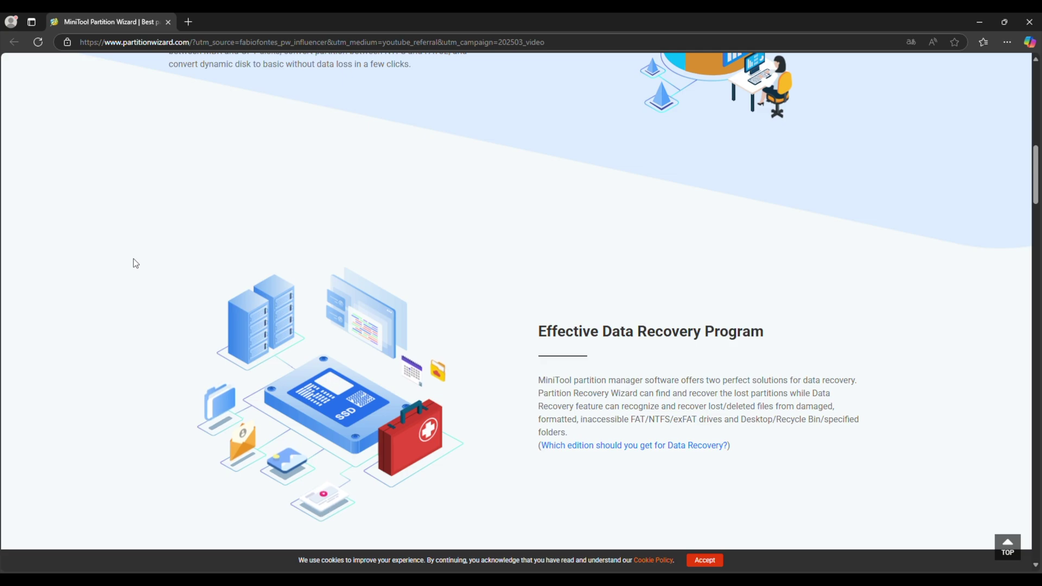
scroll(136, 263, down, 1)
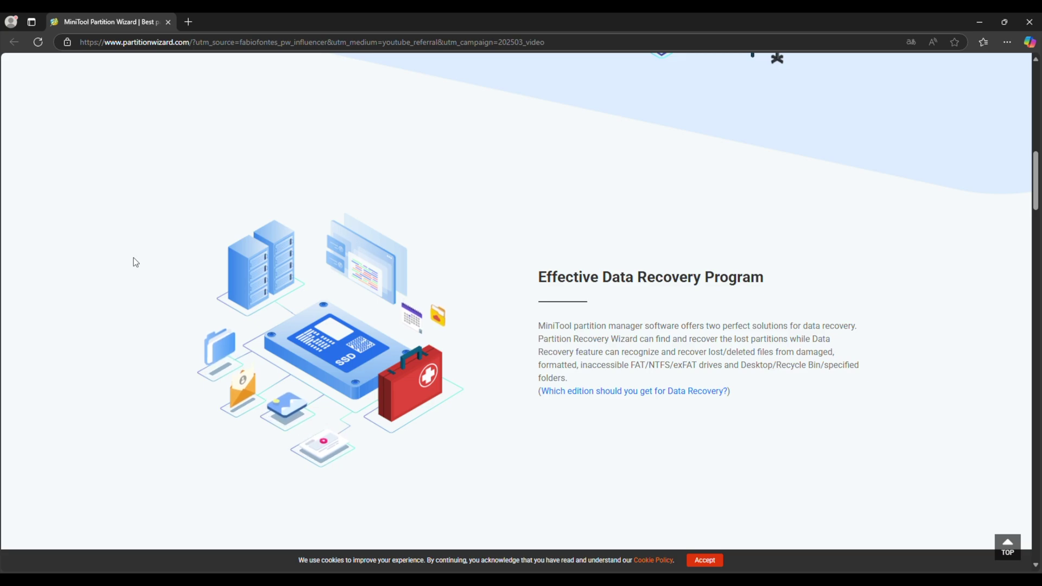
scroll(92, 244, down, 1)
scroll(93, 250, down, 4)
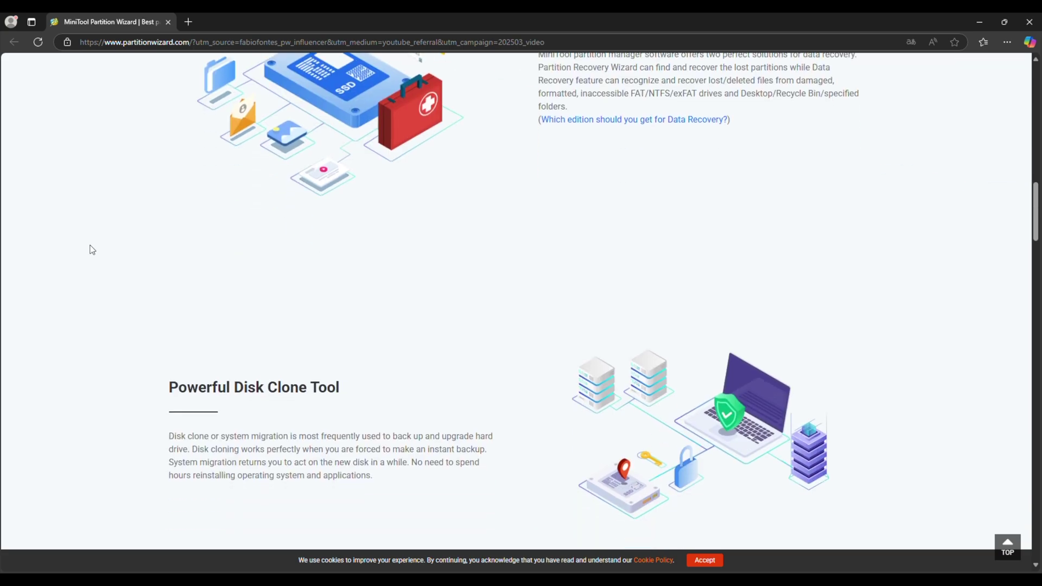
scroll(92, 249, down, 1)
scroll(92, 250, down, 1)
scroll(92, 250, down, 1)
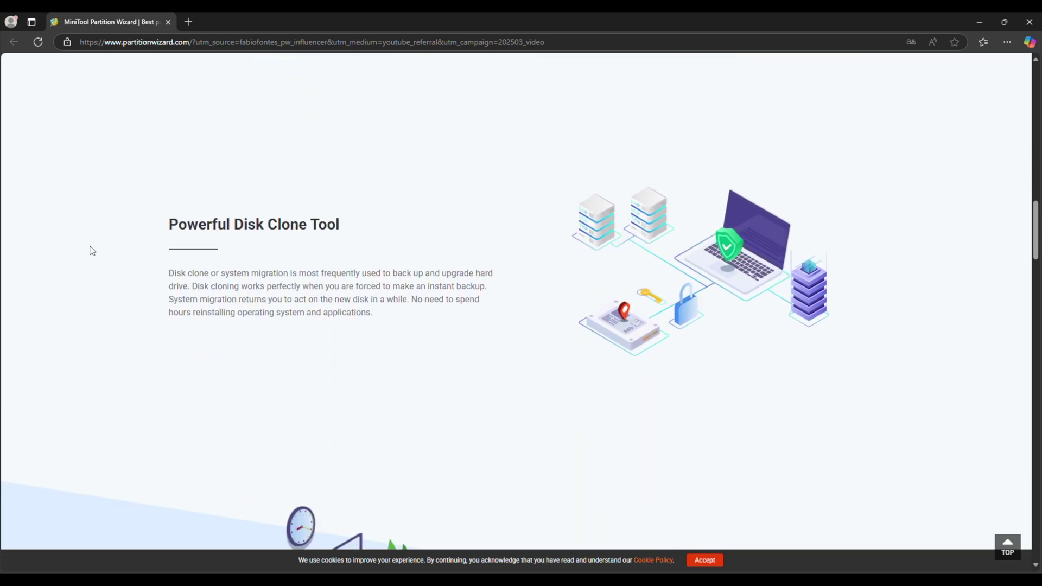
scroll(92, 250, down, 1)
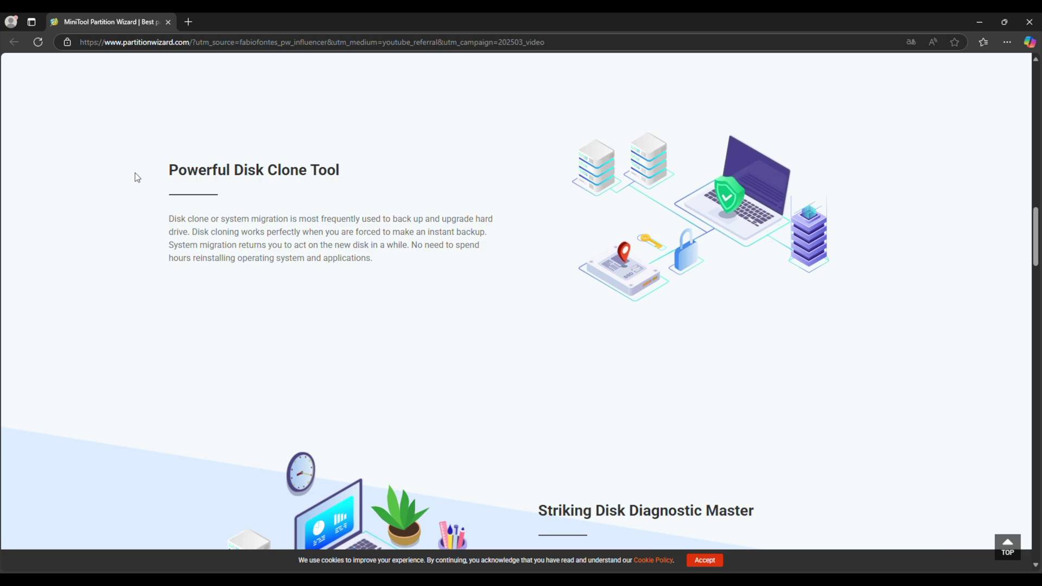
scroll(138, 178, down, 1)
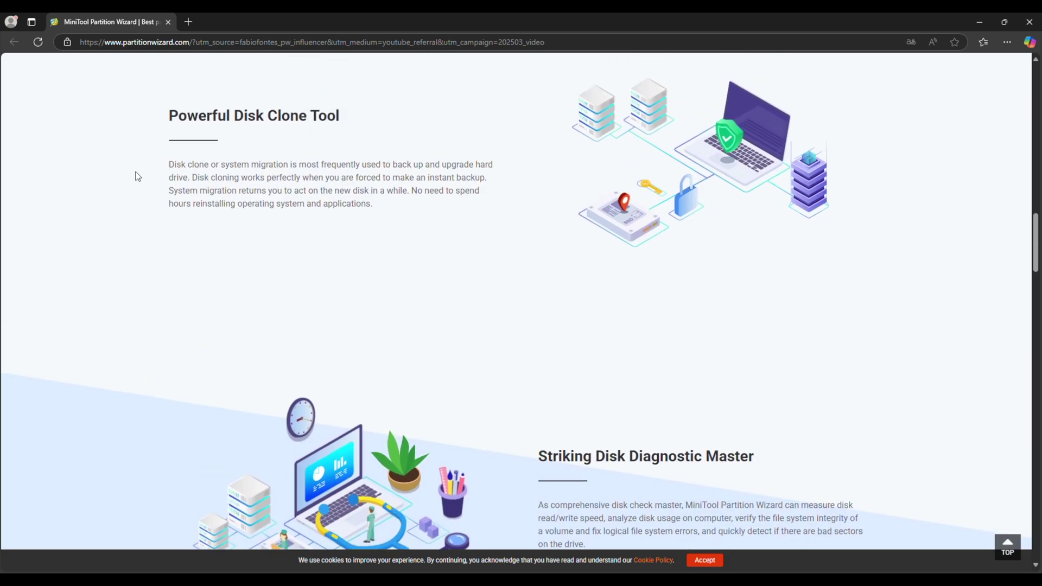
scroll(136, 179, down, 3)
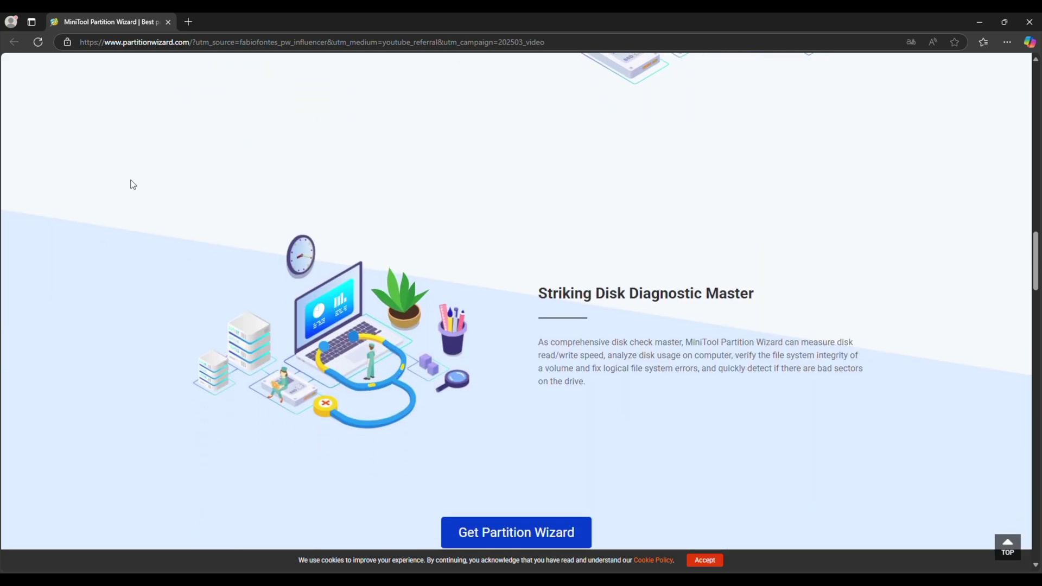
scroll(206, 204, down, 1)
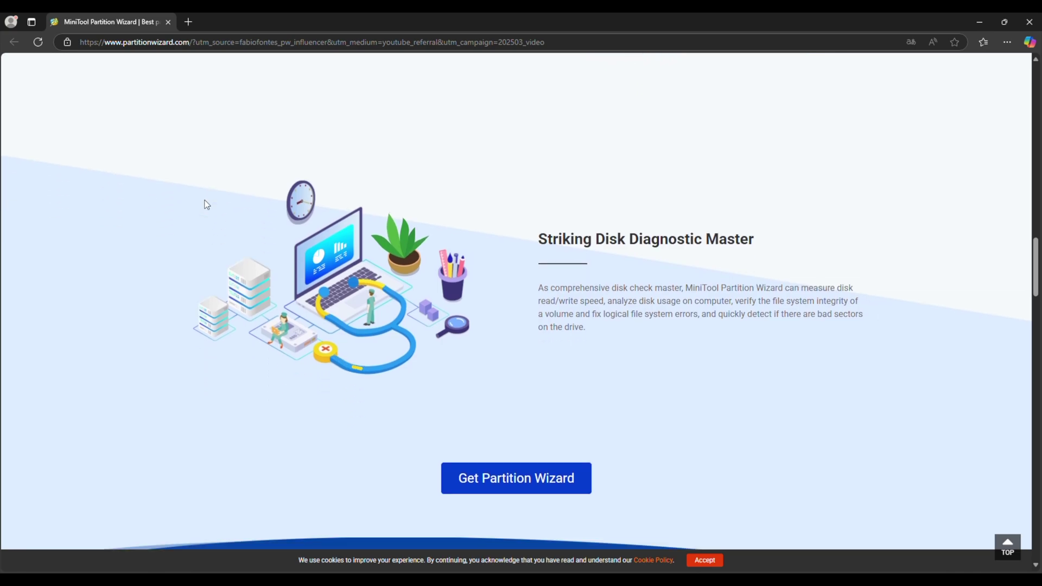
scroll(206, 204, down, 2)
scroll(198, 208, down, 1)
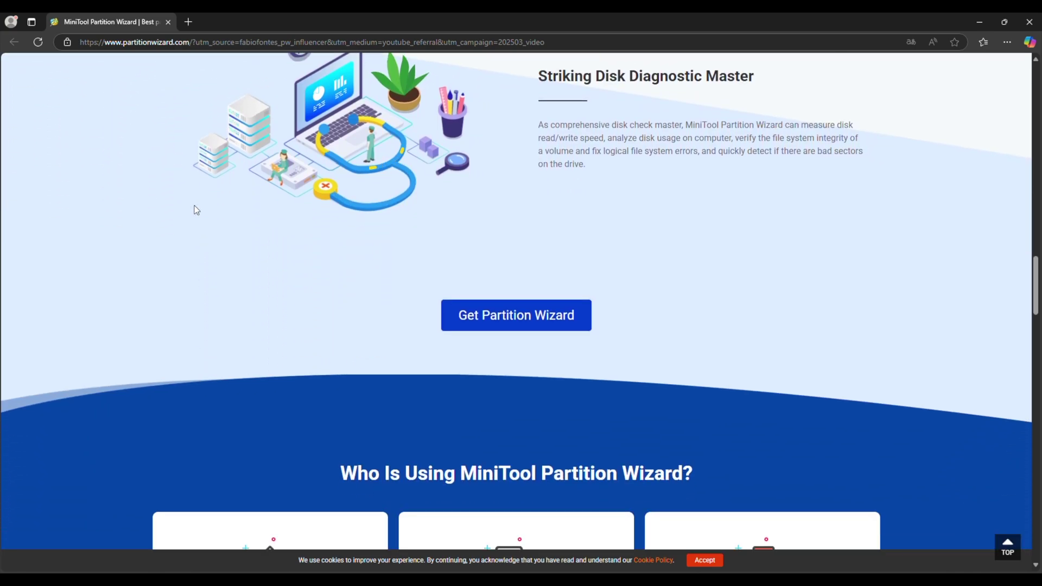
scroll(186, 206, down, 4)
scroll(163, 195, down, 2)
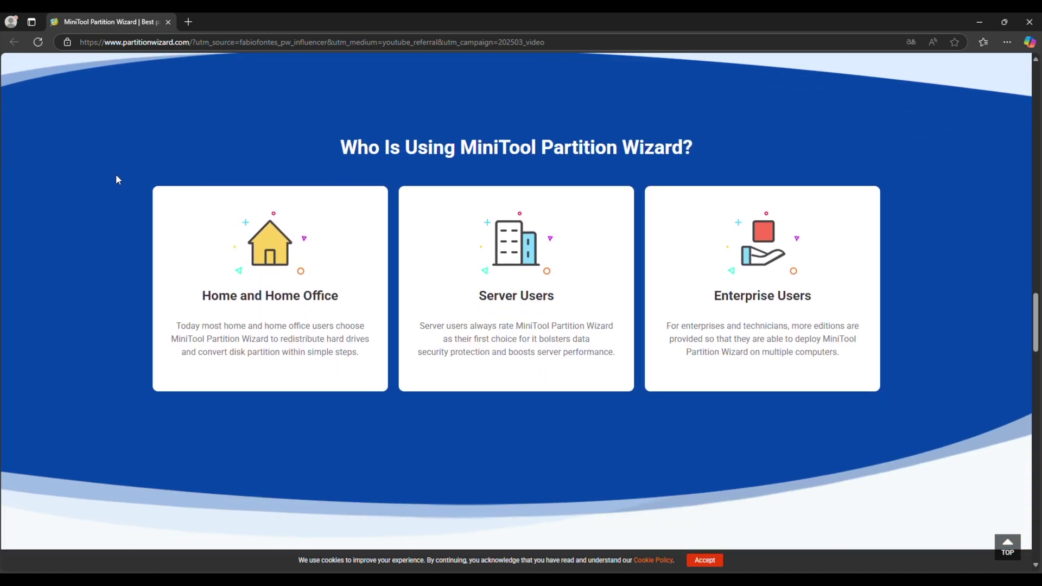
scroll(417, 192, up, 5)
scroll(416, 193, up, 10)
scroll(415, 193, up, 10)
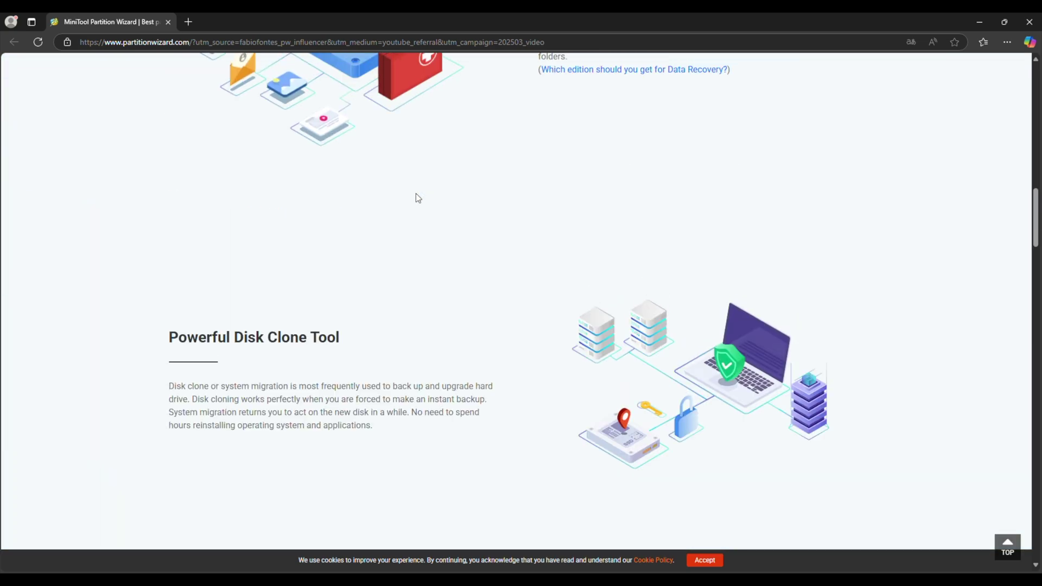
scroll(415, 194, up, 10)
scroll(414, 194, up, 2)
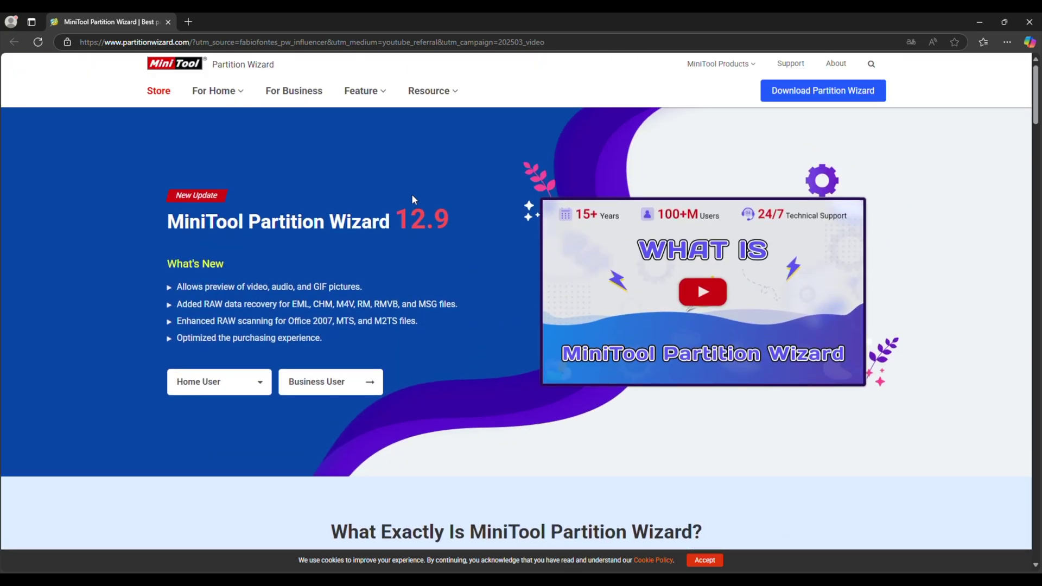
Step: Go to the Partition Wizard Download Center and scroll down to the edition cards
click(809, 93)
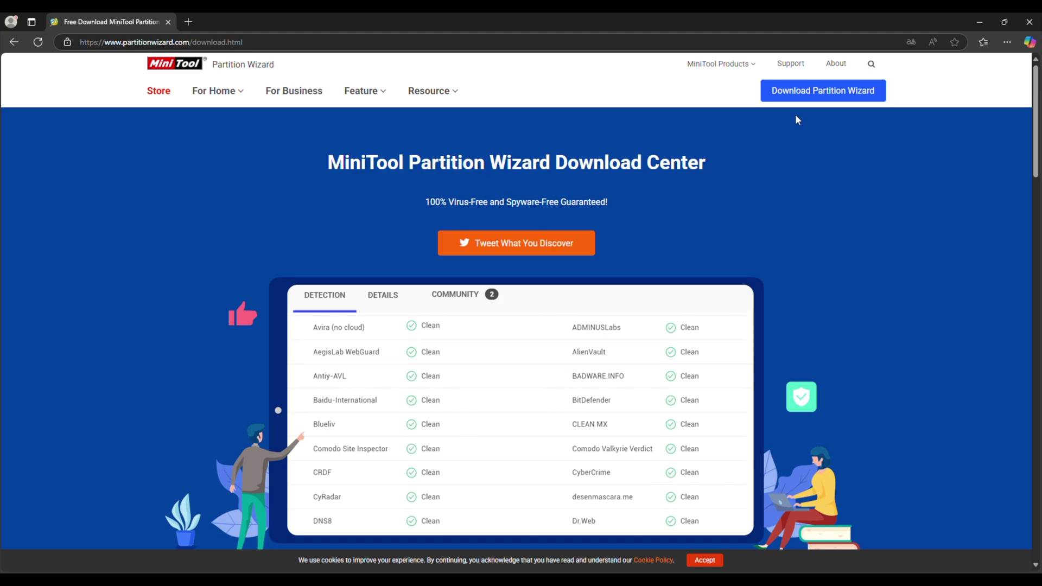
scroll(674, 170, down, 10)
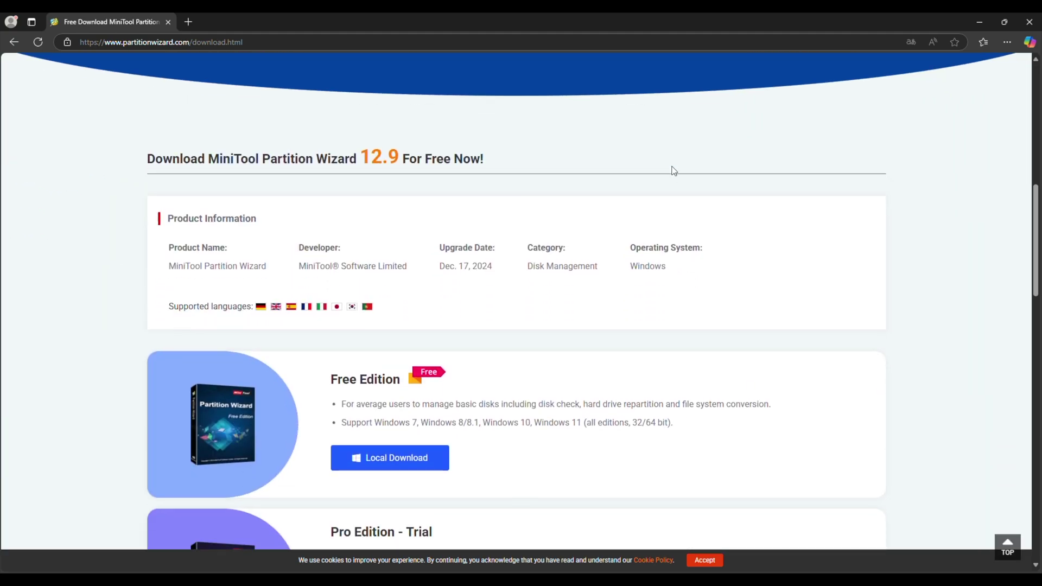
scroll(673, 170, down, 4)
scroll(673, 170, down, 1)
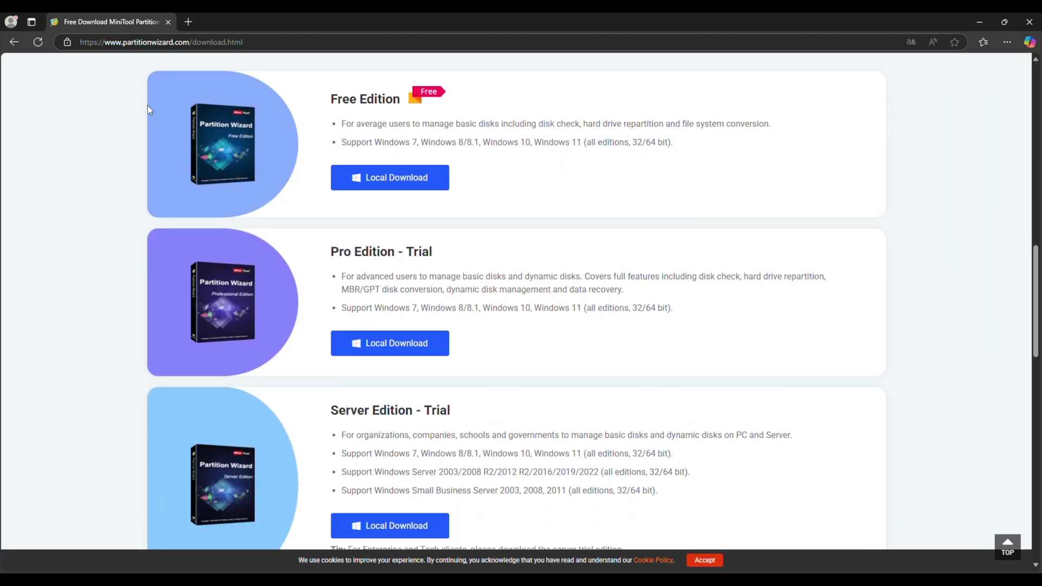
Step: Highlight the Free Edition description and the Server Edition's supported Windows Server line
drag(331, 99, 451, 123)
click(495, 139)
drag(345, 122, 623, 123)
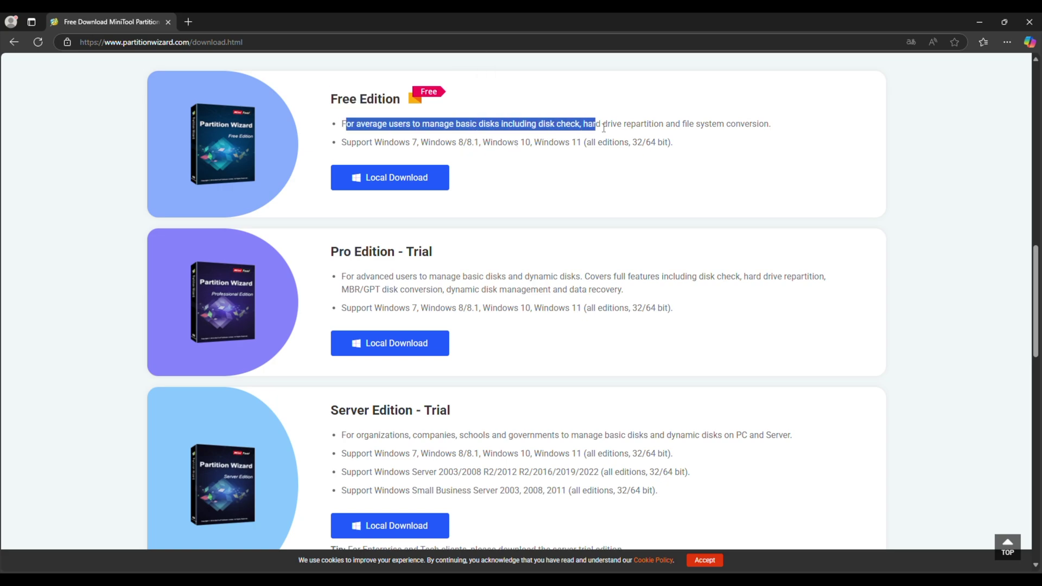
click(845, 237)
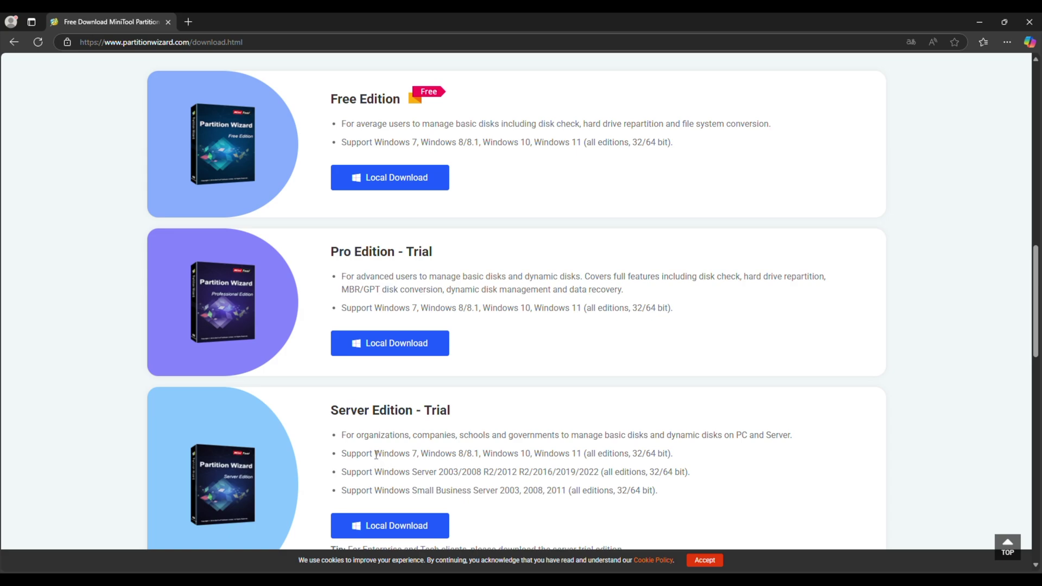
drag(354, 474, 430, 475)
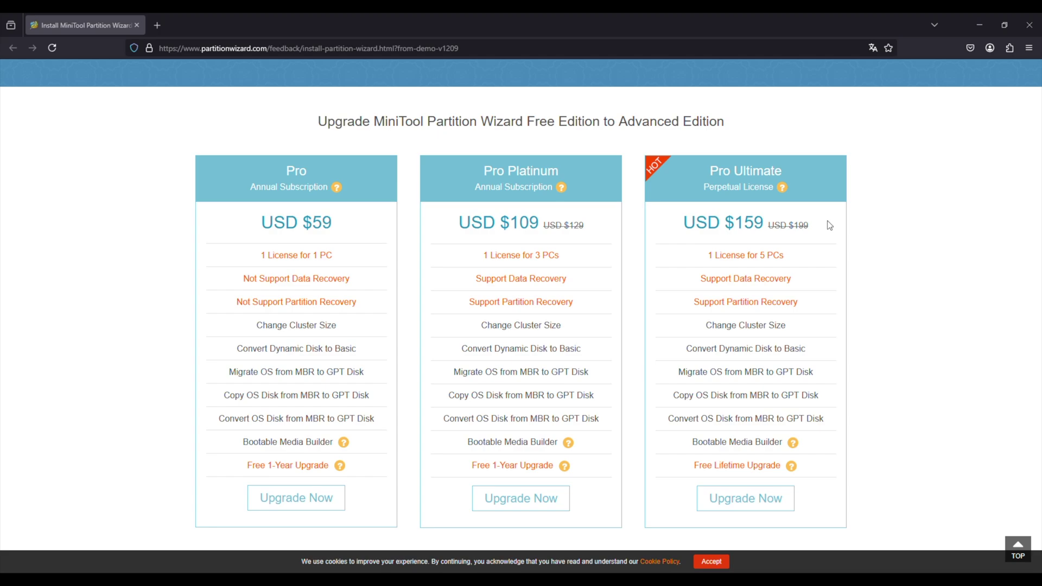
Step: Scroll the pricing page briefly, then switch to the Partition Wizard window showing Disk 1
scroll(846, 244, down, 2)
scroll(854, 286, down, 3)
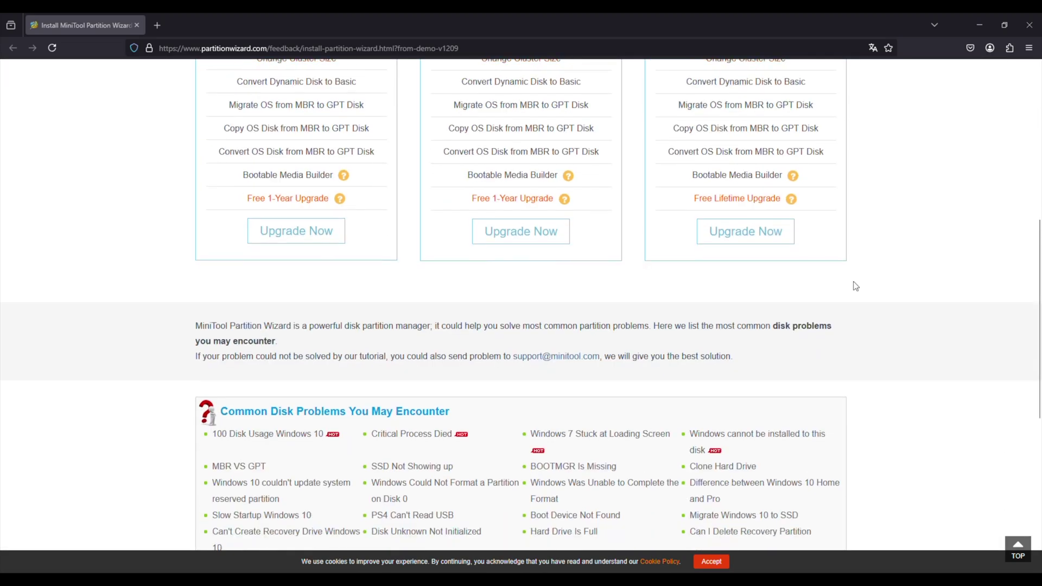
scroll(855, 286, up, 1)
scroll(855, 287, up, 4)
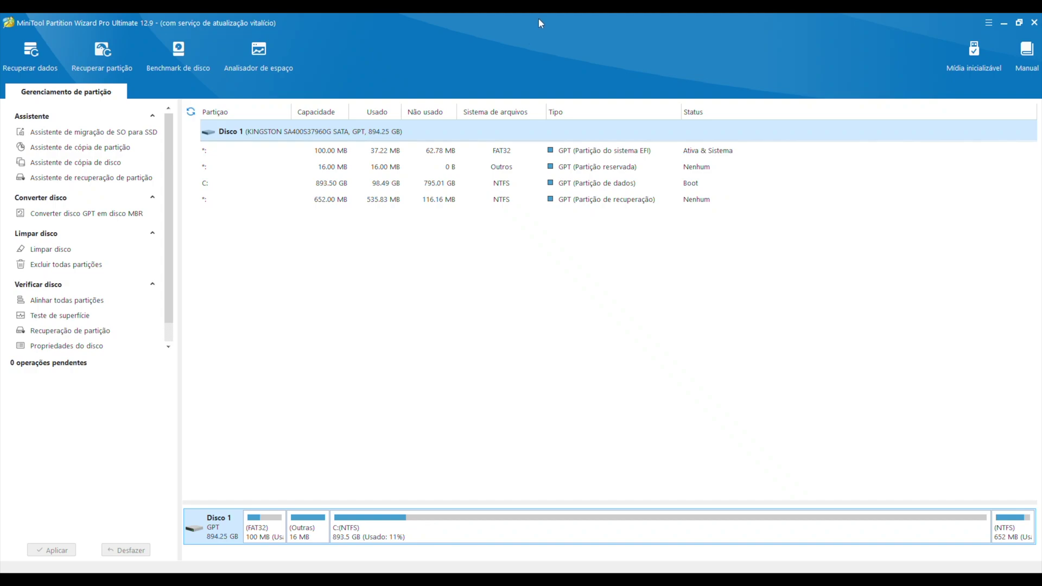
click(588, 201)
Step: Look at Data Recovery, return to Partition Management, and set the interface language to English
click(26, 57)
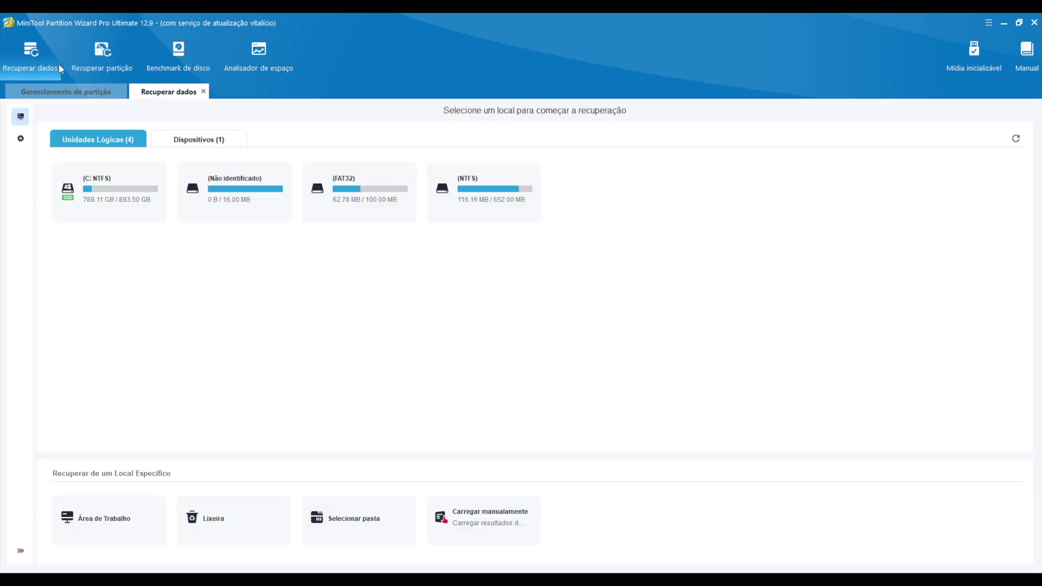
click(64, 92)
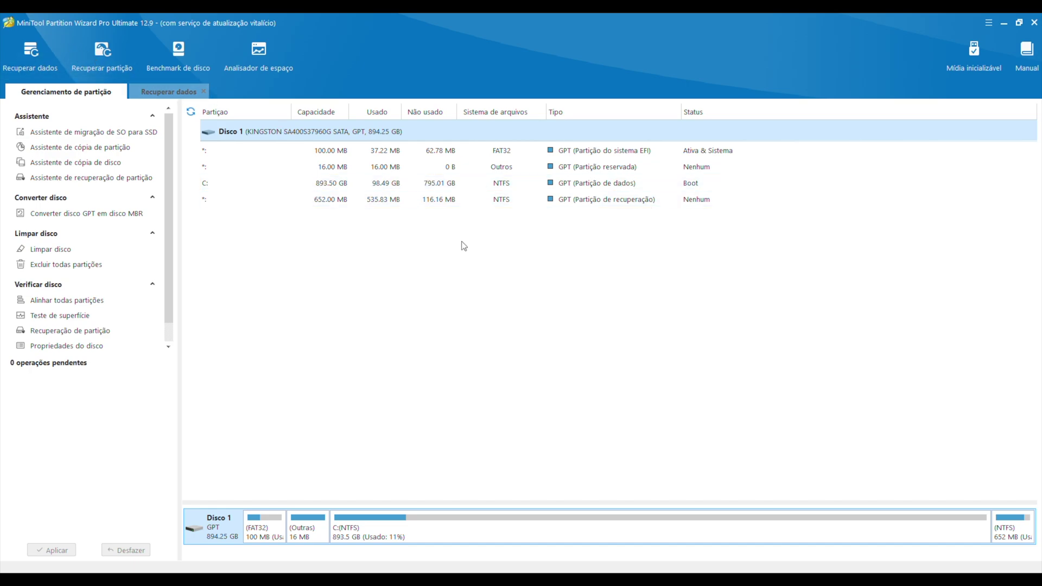
click(988, 22)
mouse_move(954, 94)
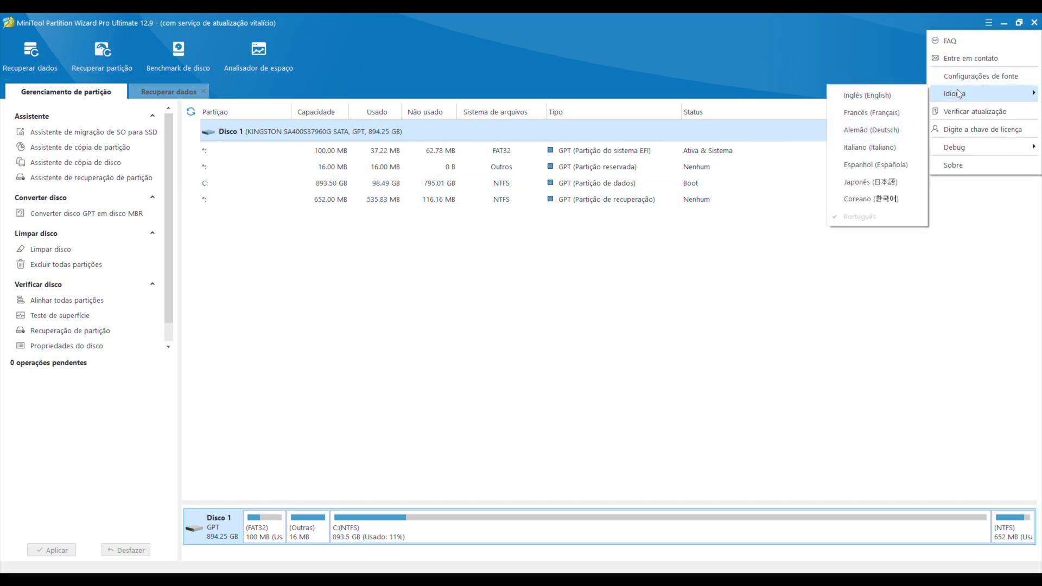
click(868, 95)
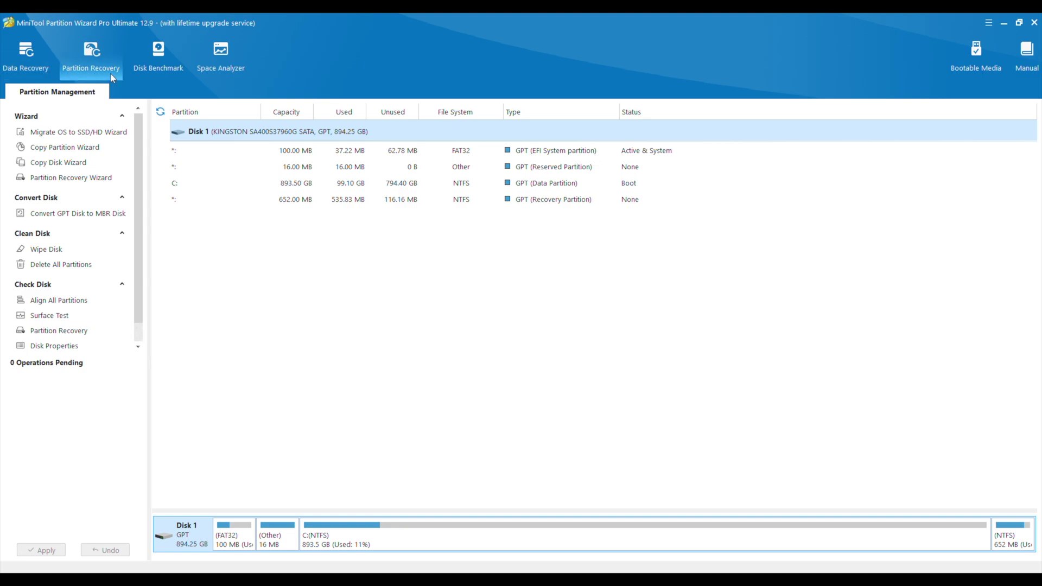
Step: Look at Disk Benchmark and Space Analyzer, then return to Partition Management and Bootable Media
click(165, 52)
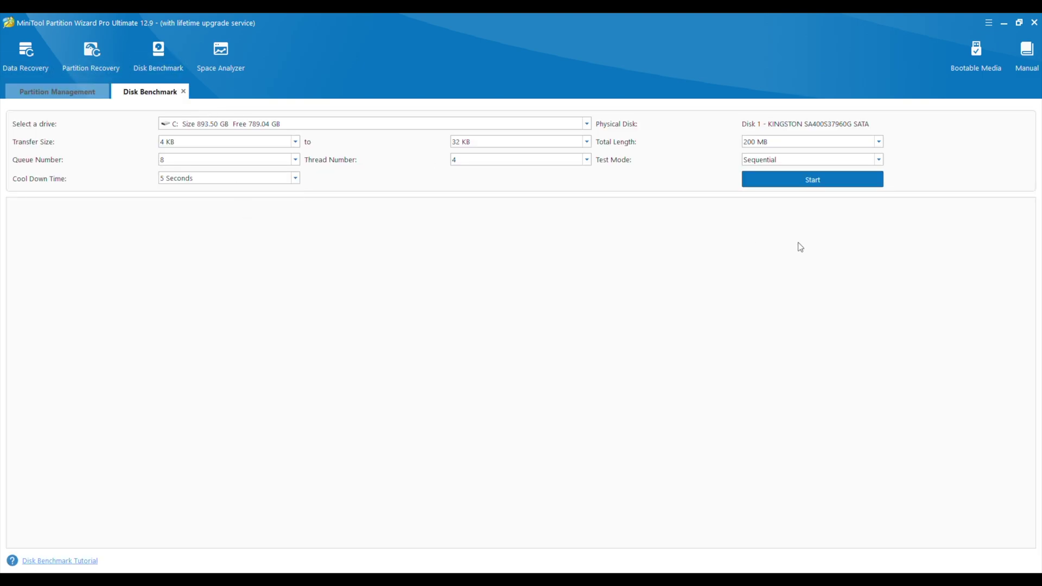
click(221, 57)
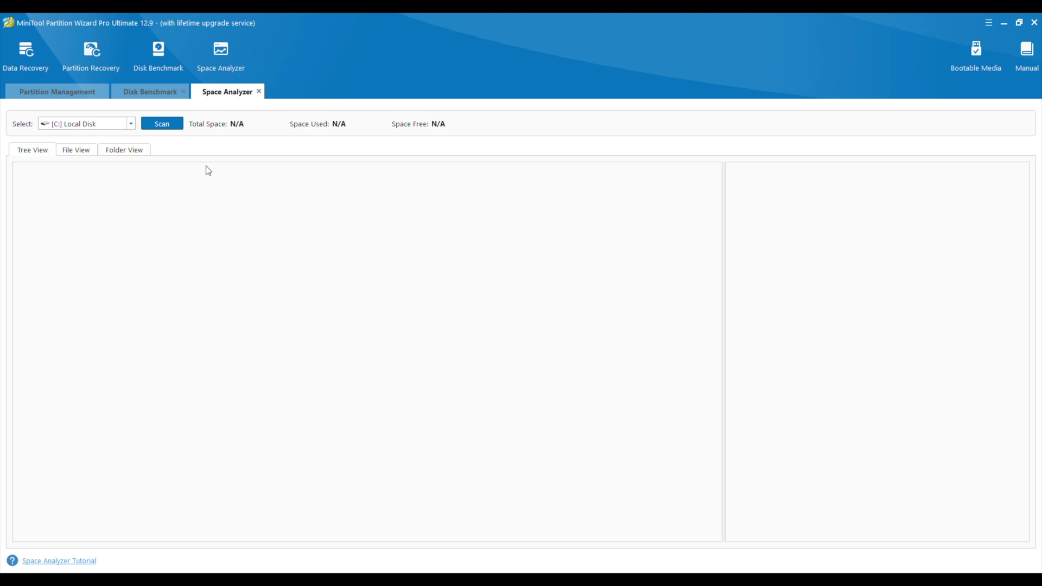
click(56, 93)
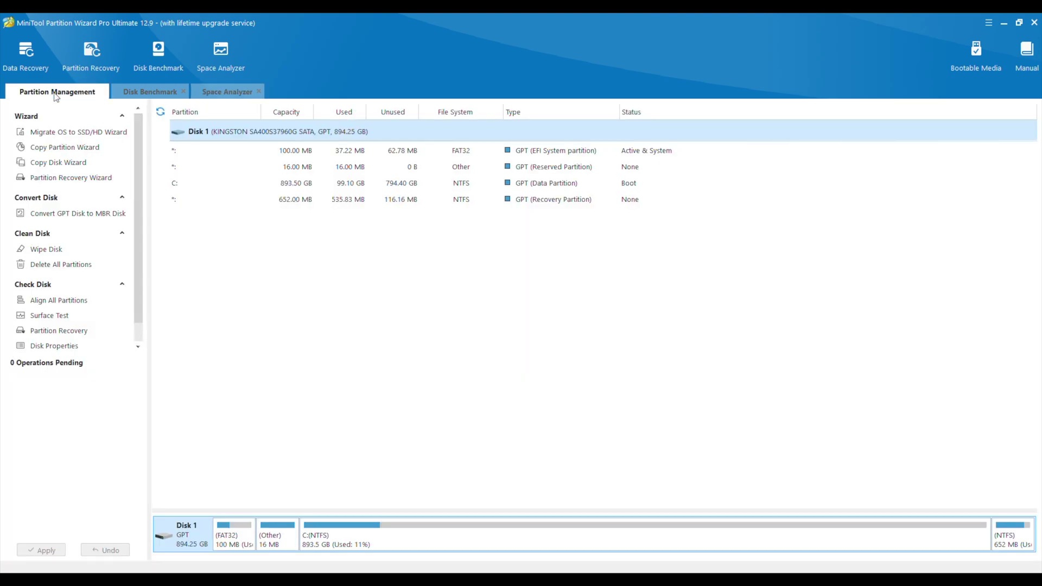
click(977, 52)
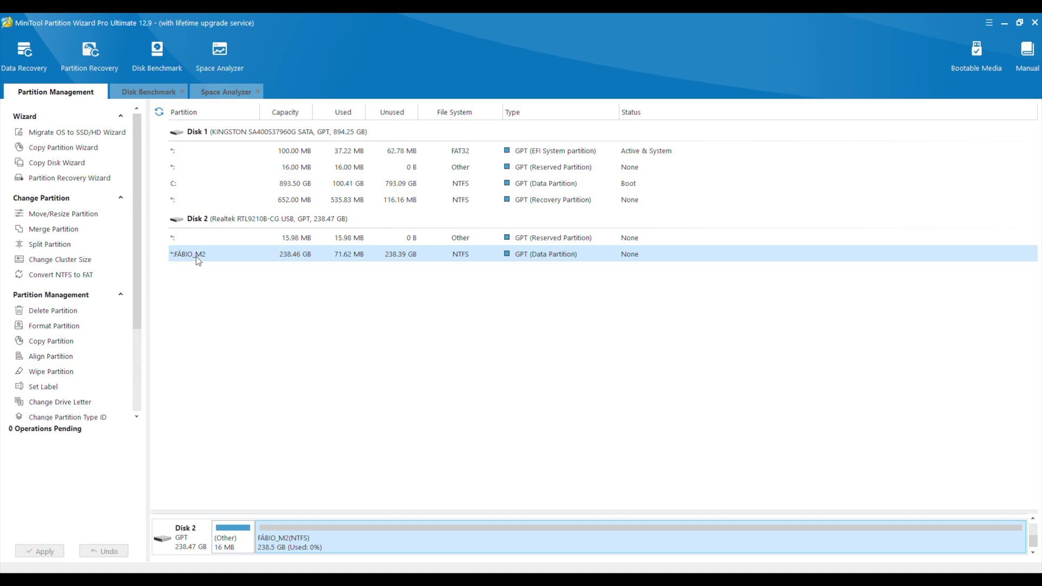
Step: Bring up FÁBIO_M2's actions menu on Disk 2, dismiss it, and scroll the left panel
right_click(240, 255)
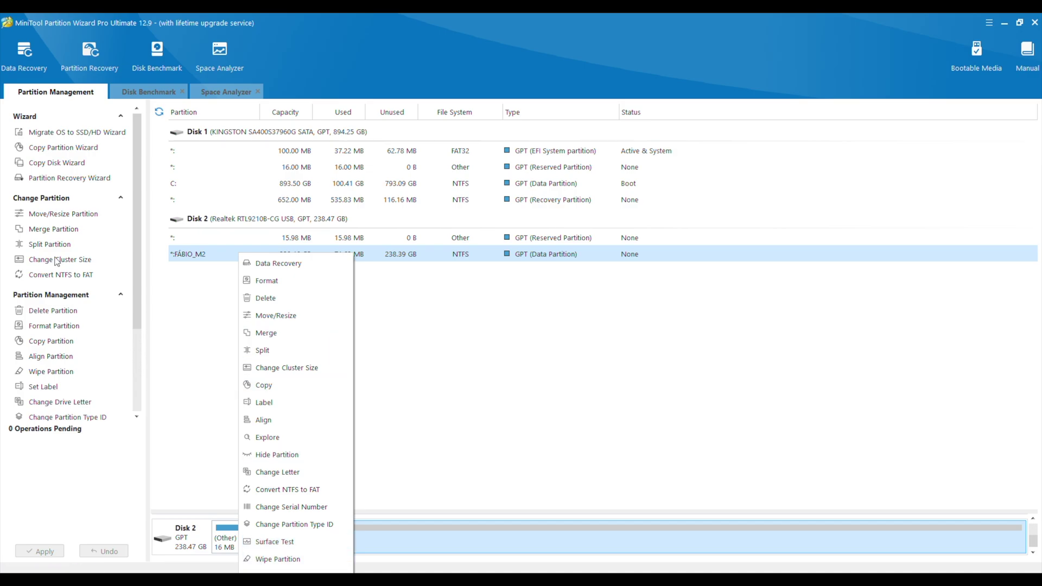
click(124, 235)
scroll(64, 297, down, 3)
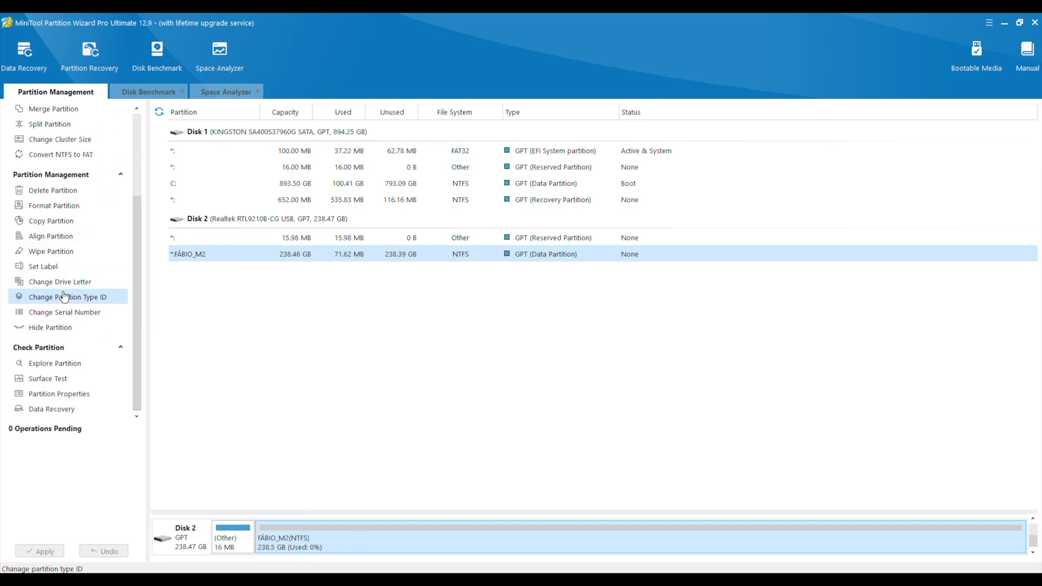
scroll(64, 296, up, 3)
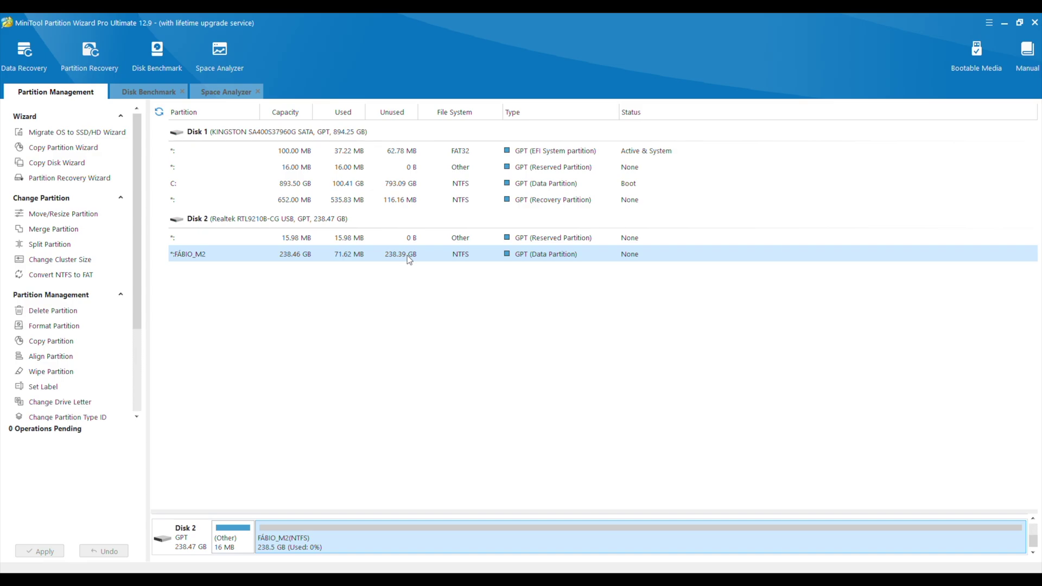
Step: Split FÁBIO_M2 with a 115 GB original partition, leaving 123.46 GB for new E:
click(64, 247)
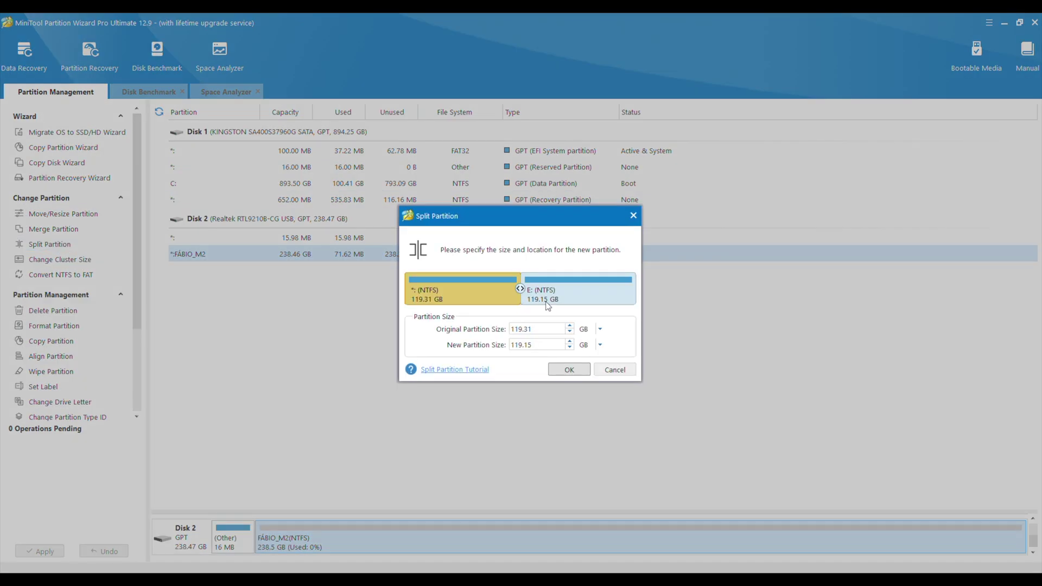
mouse_move(520, 288)
mouse_down()
mouse_move(497, 291)
mouse_move(511, 288)
mouse_up()
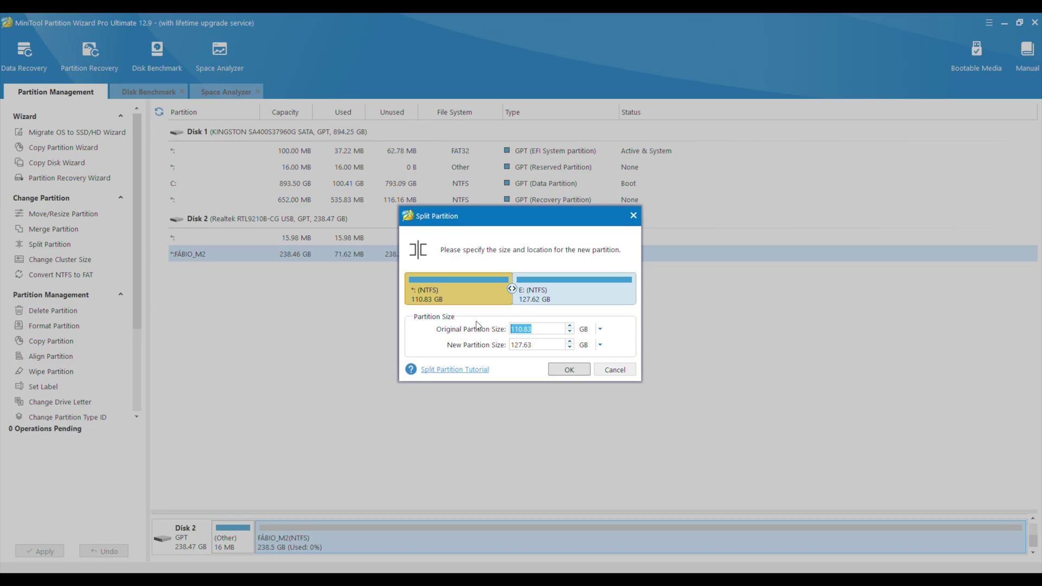
text(100)
key(Tab)
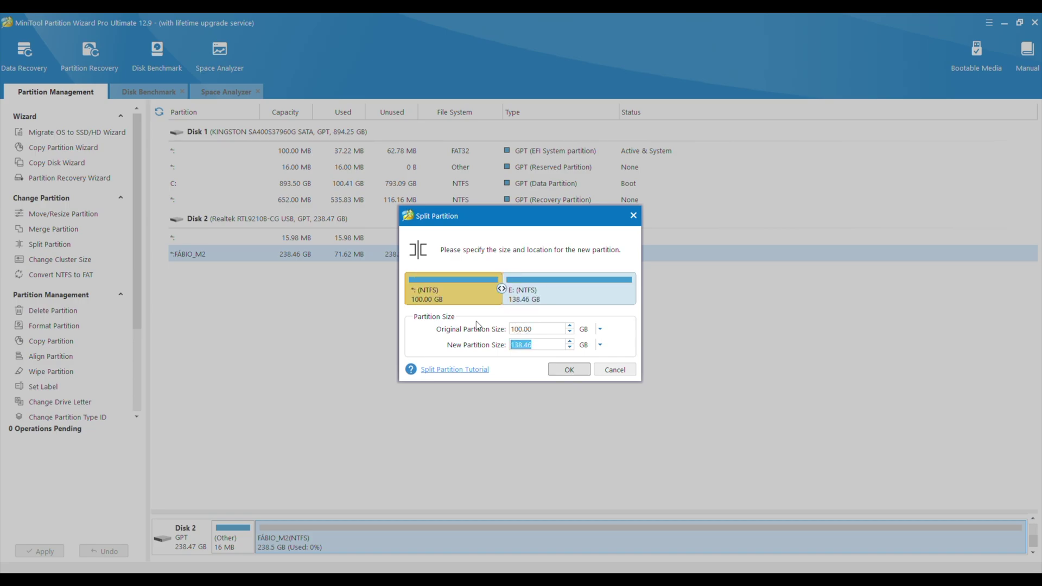
key(shift+Tab)
text(115)
key(Tab)
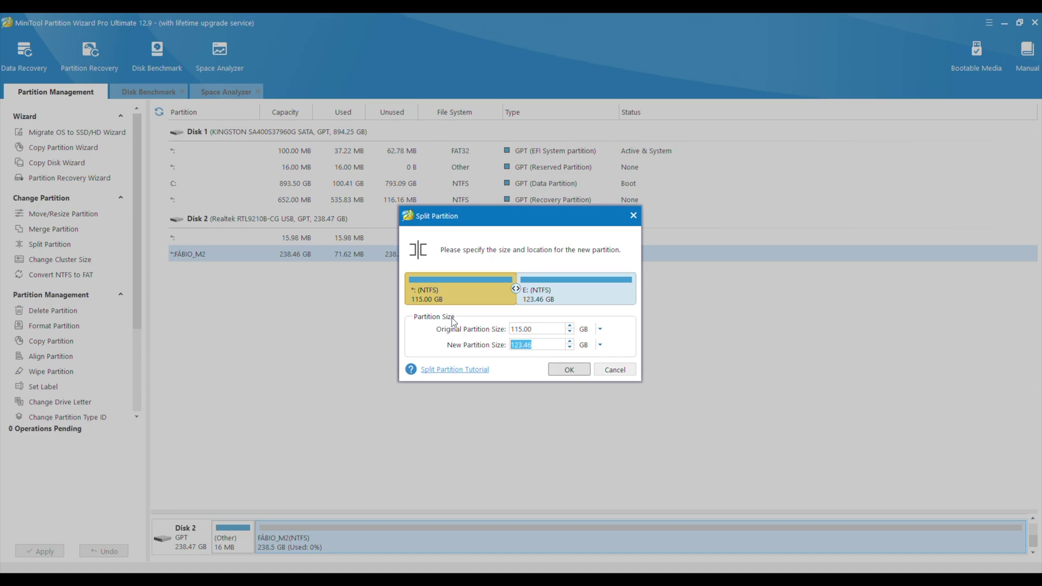
click(567, 370)
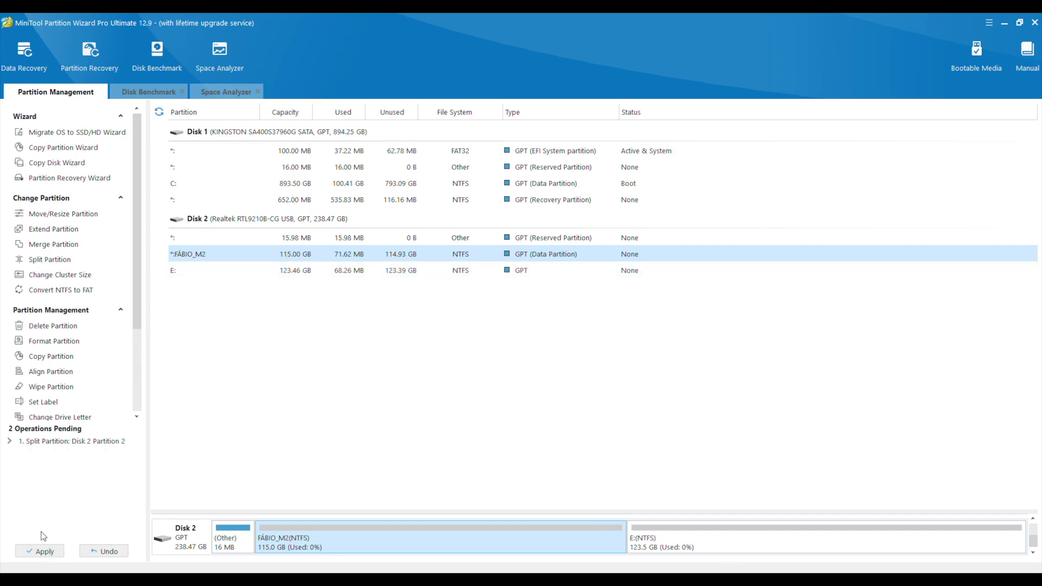
Step: Apply the FÁBIO_M2 split on Disk 2, then bring up FÁBIO_M2's actions menu
click(48, 551)
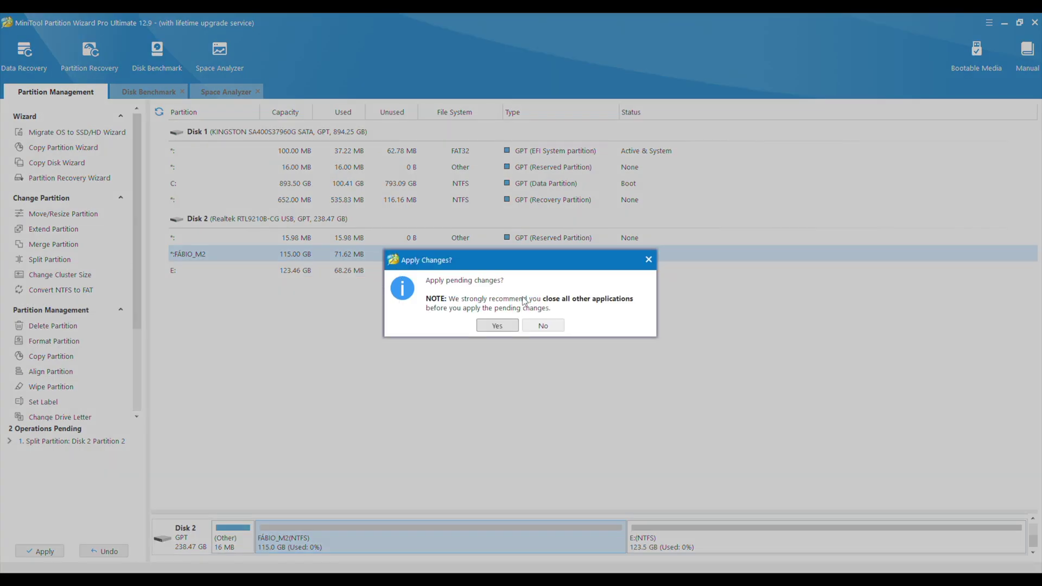
click(496, 325)
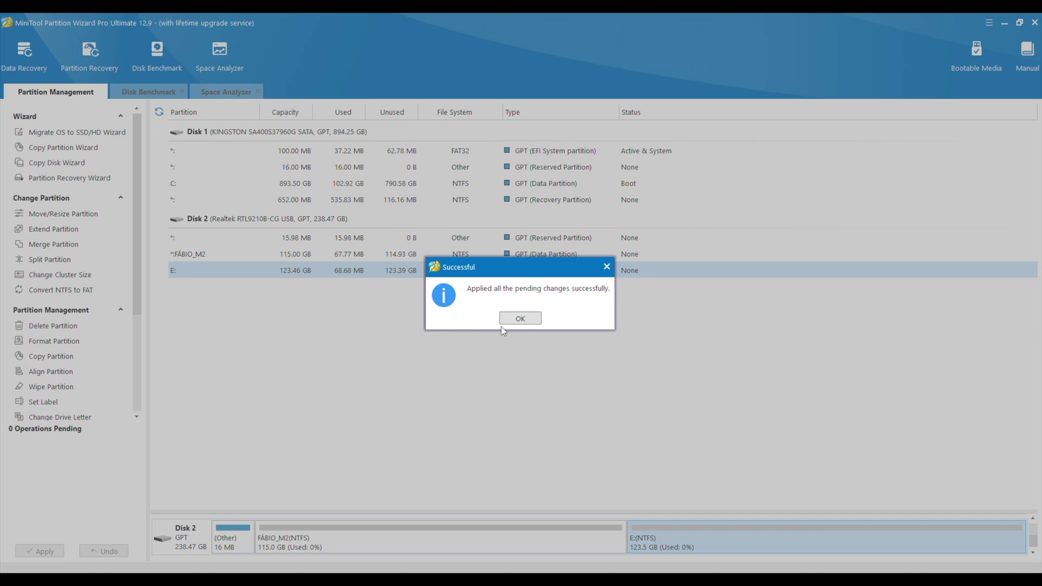
click(522, 318)
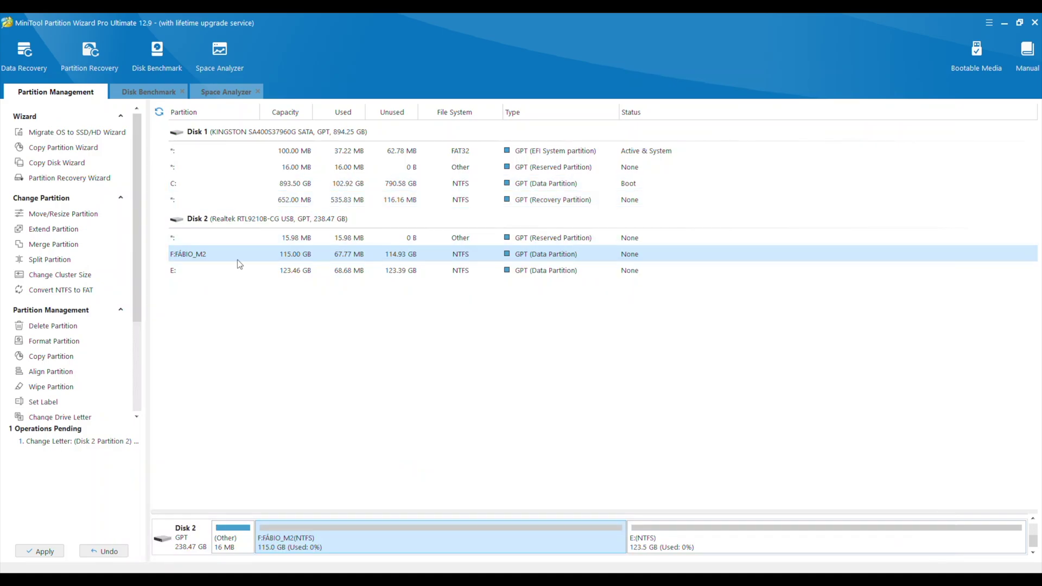
right_click(238, 255)
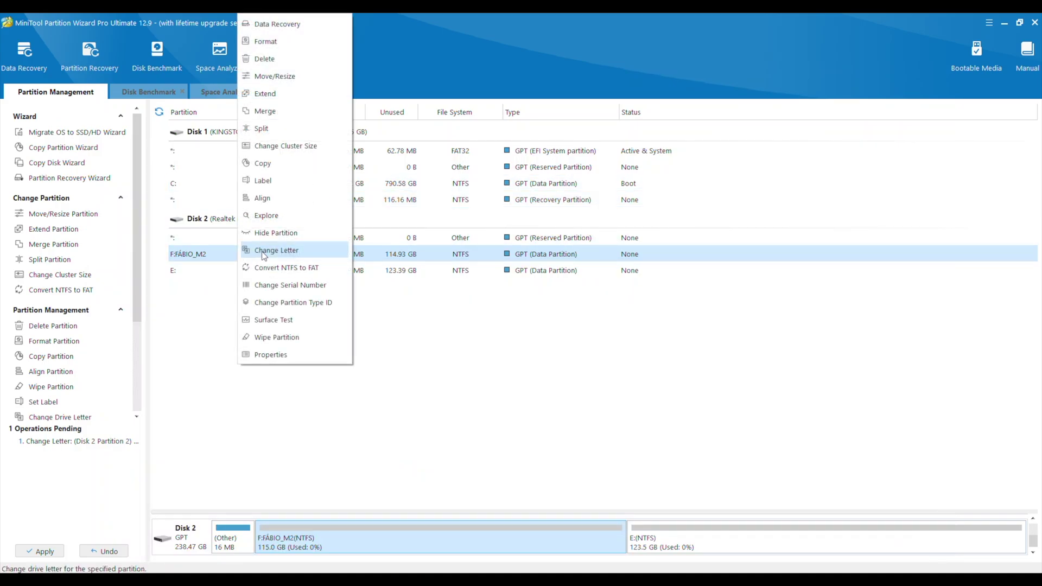
Step: Back out of Format and reopen the F: partition's actions menu
click(267, 41)
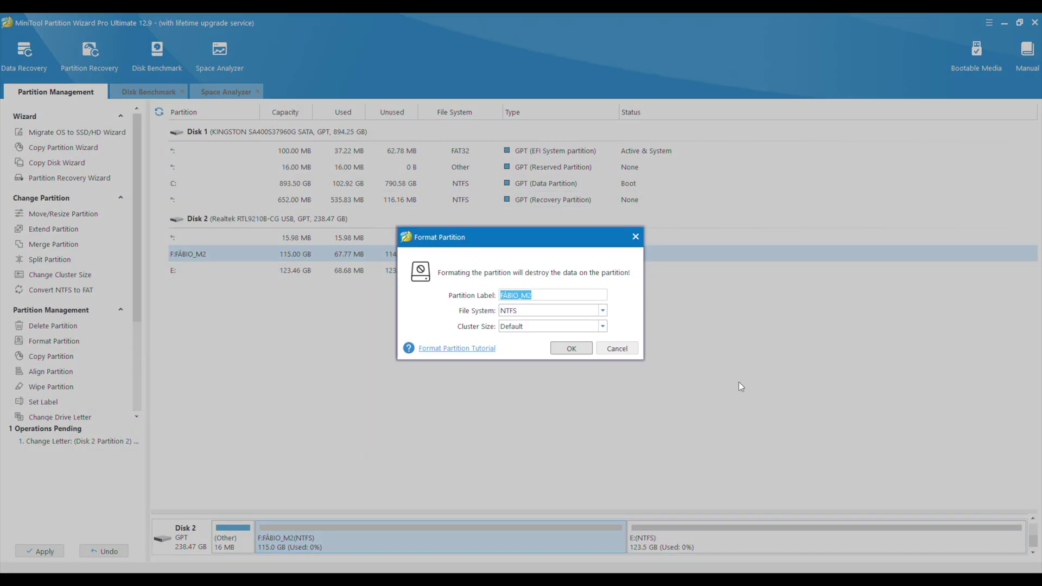
click(619, 352)
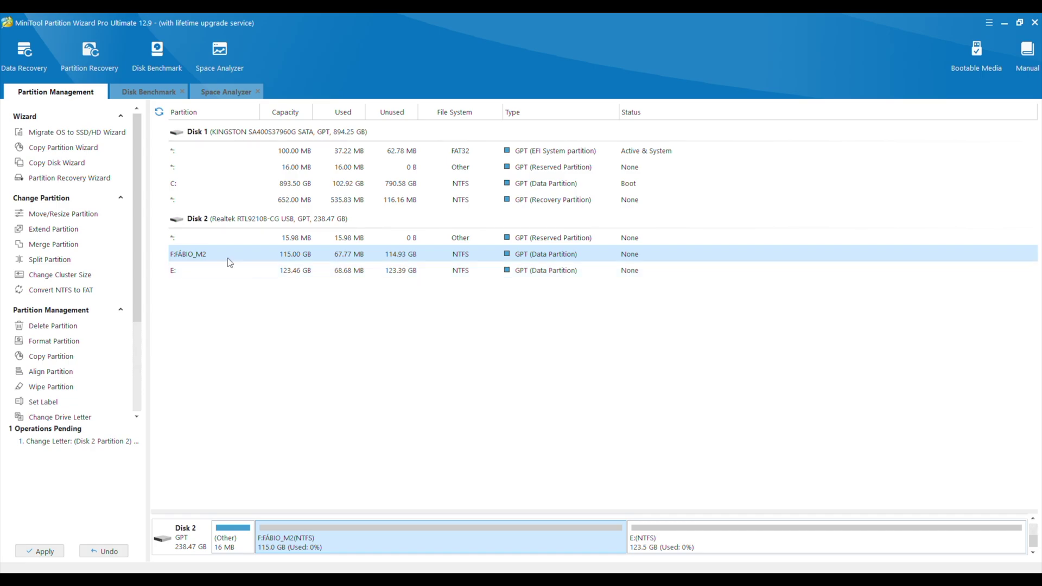
right_click(209, 251)
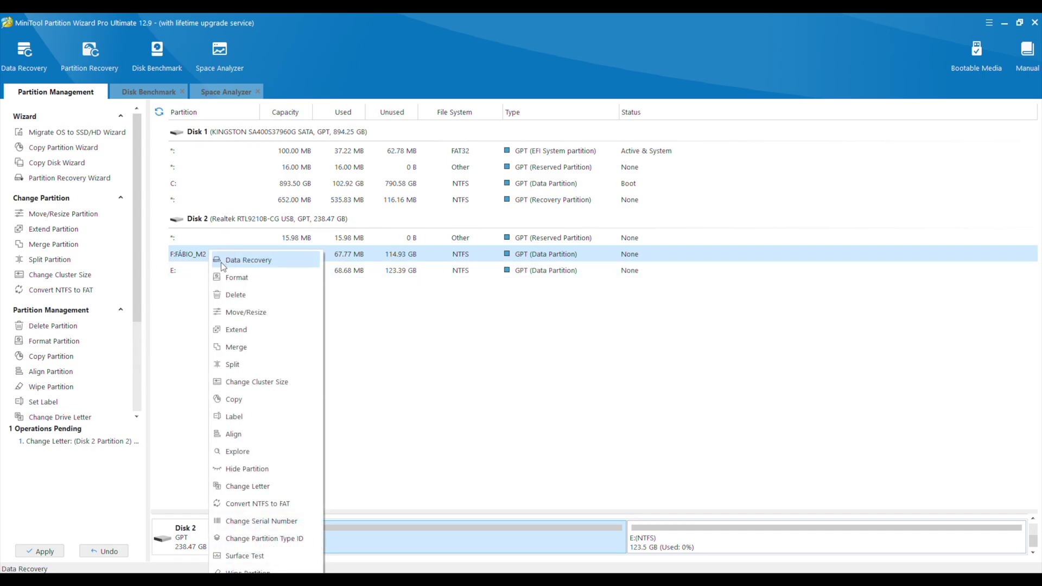
click(184, 277)
right_click(207, 255)
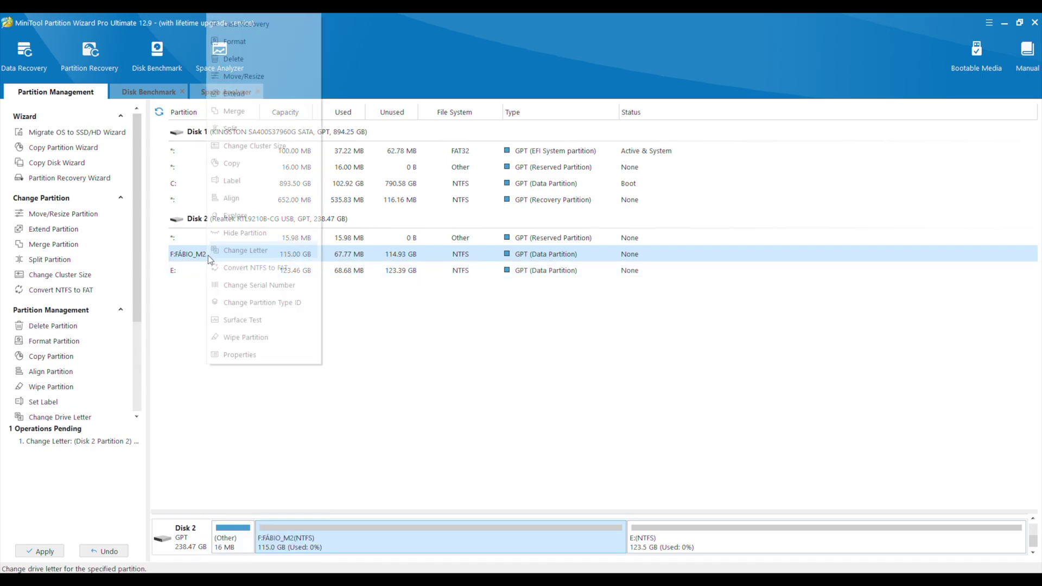
Step: Format F: as NTFS labelled FÁBIO_M2_SECONDPARTITION and apply it with the letter change
click(70, 350)
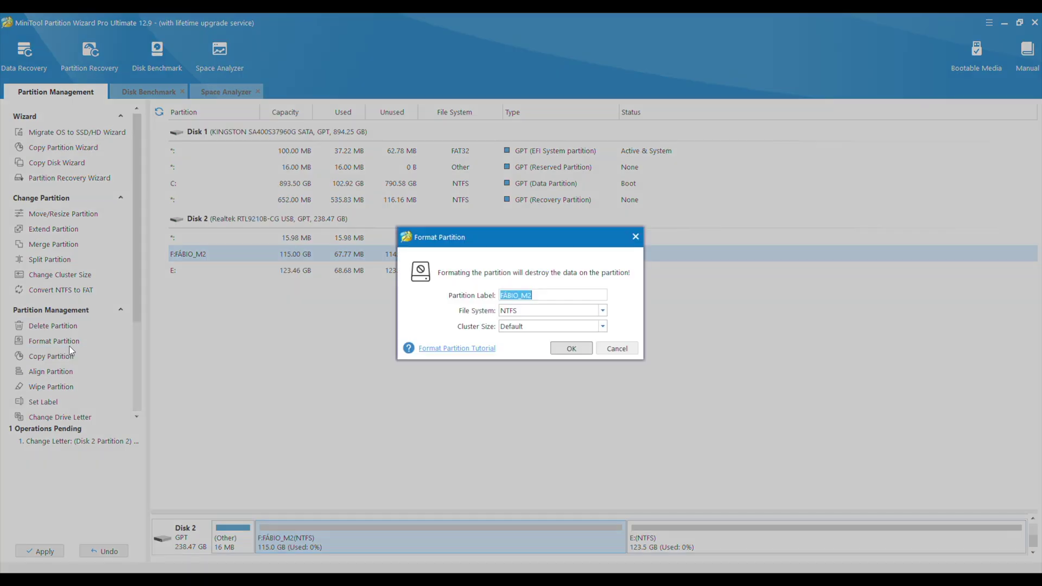
click(554, 298)
text(S)
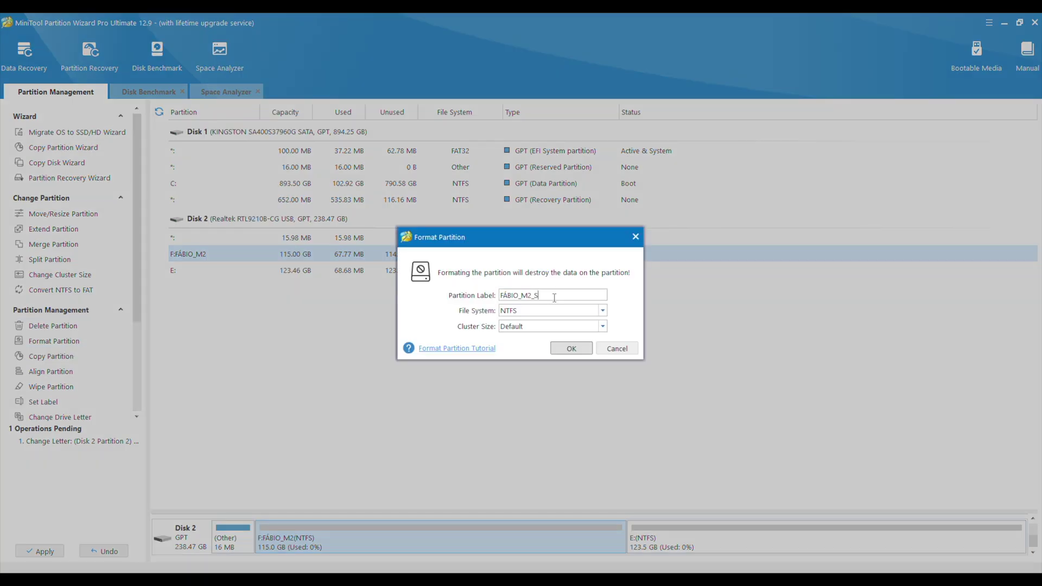
text(ECONDPARTITION)
click(594, 308)
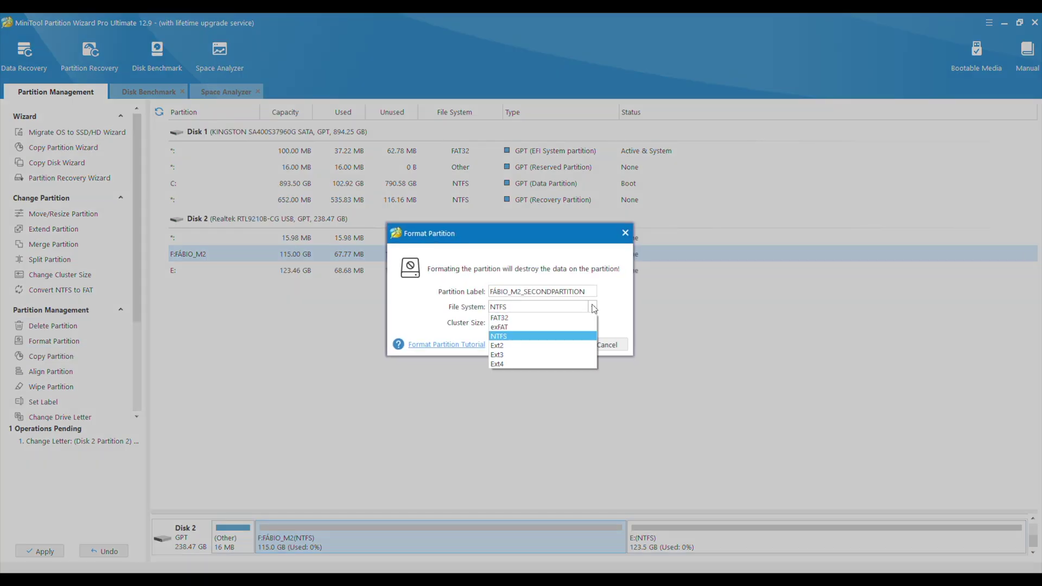
click(543, 336)
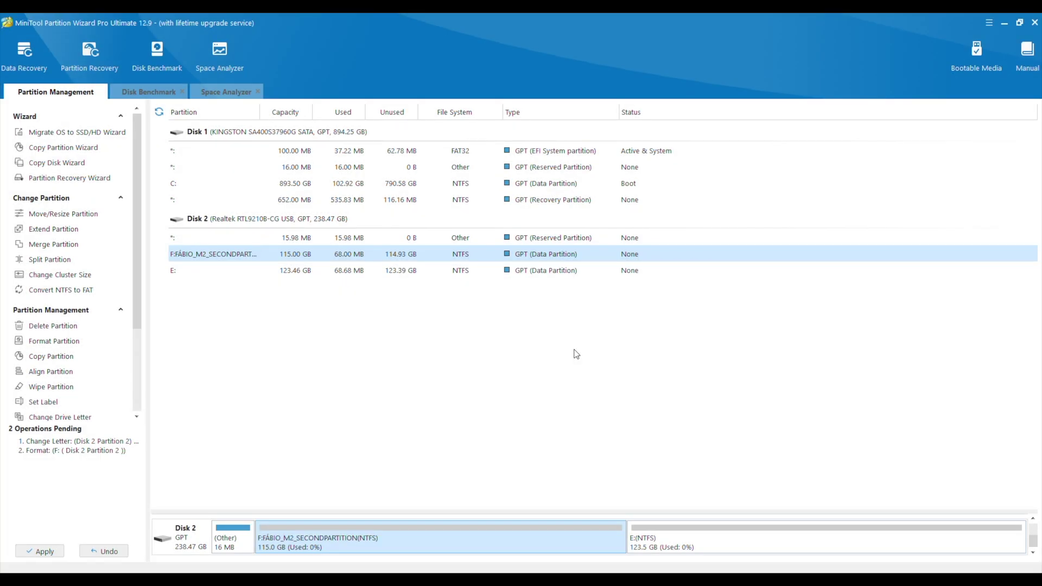
click(39, 551)
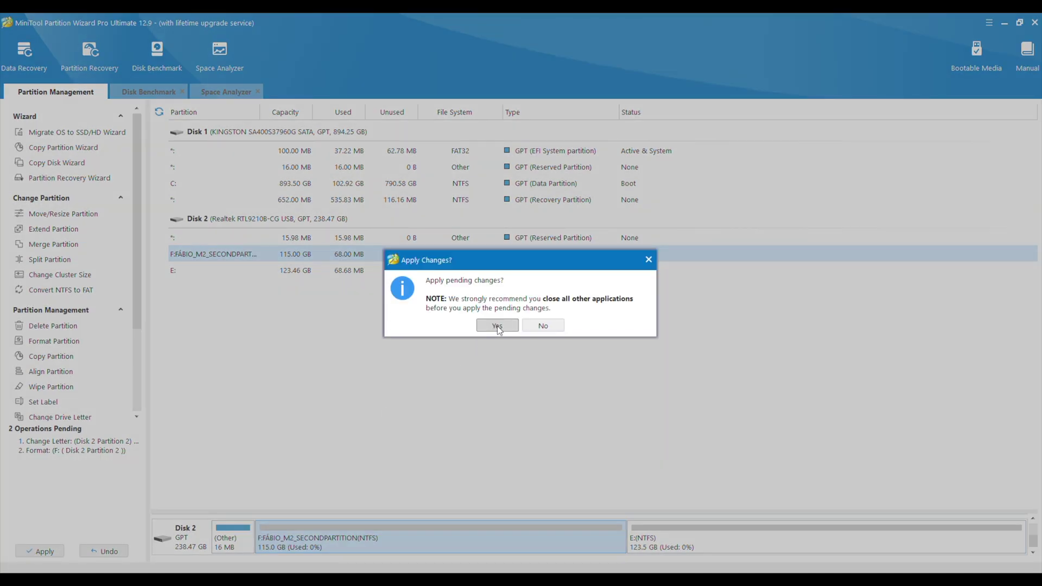
click(497, 326)
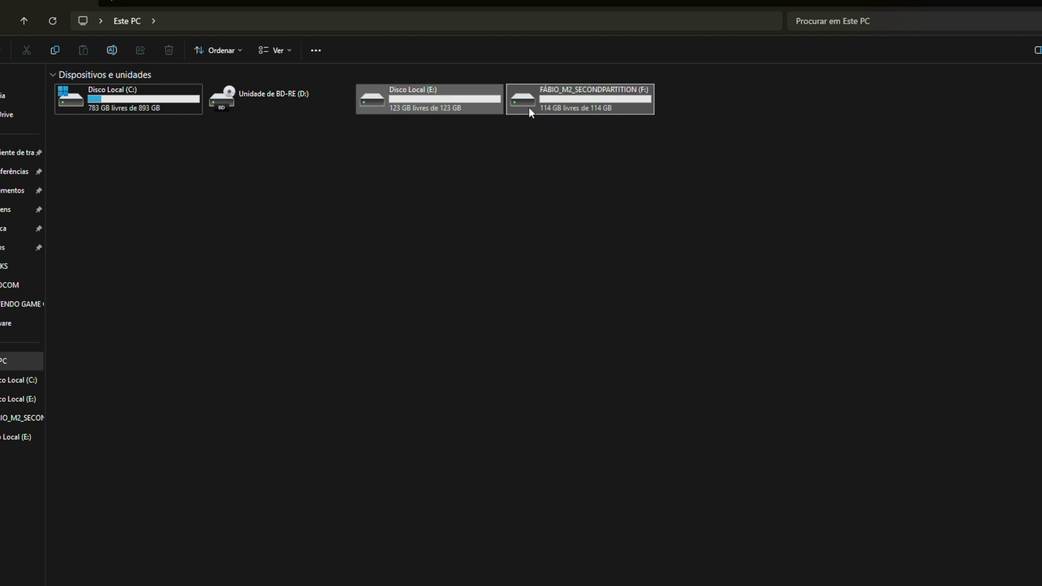
Step: Open Disco Local (E:) from This PC in File Explorer
double_click(458, 100)
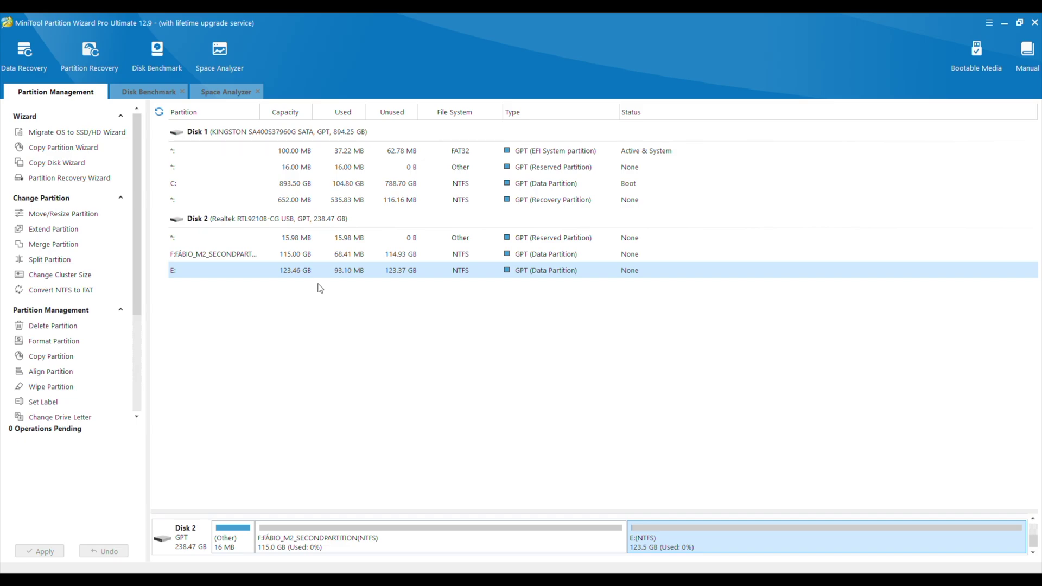
Step: Select Disk 2 and click through its F: and E: partitions, ending on F:
click(230, 223)
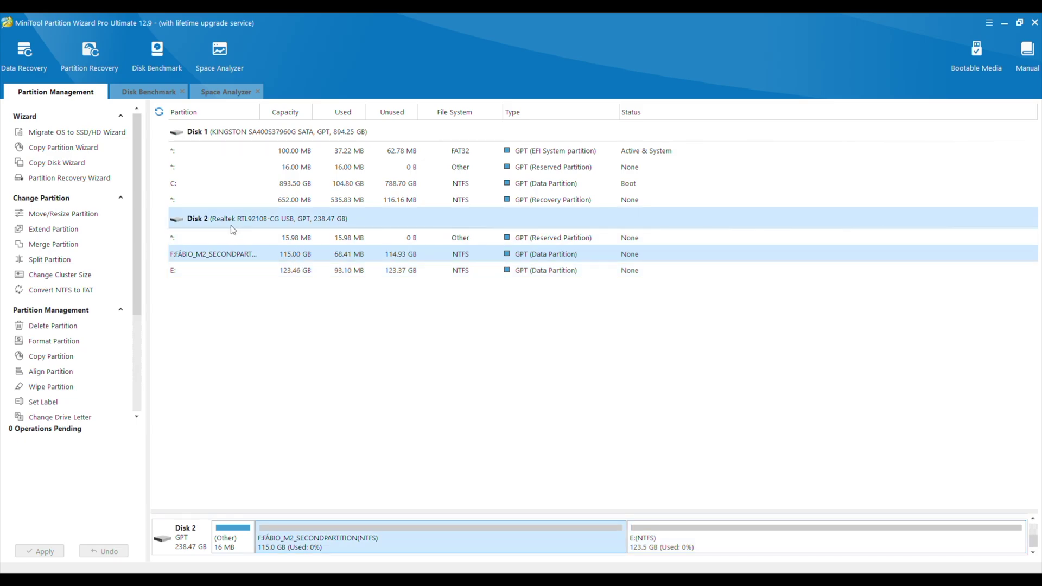
click(224, 259)
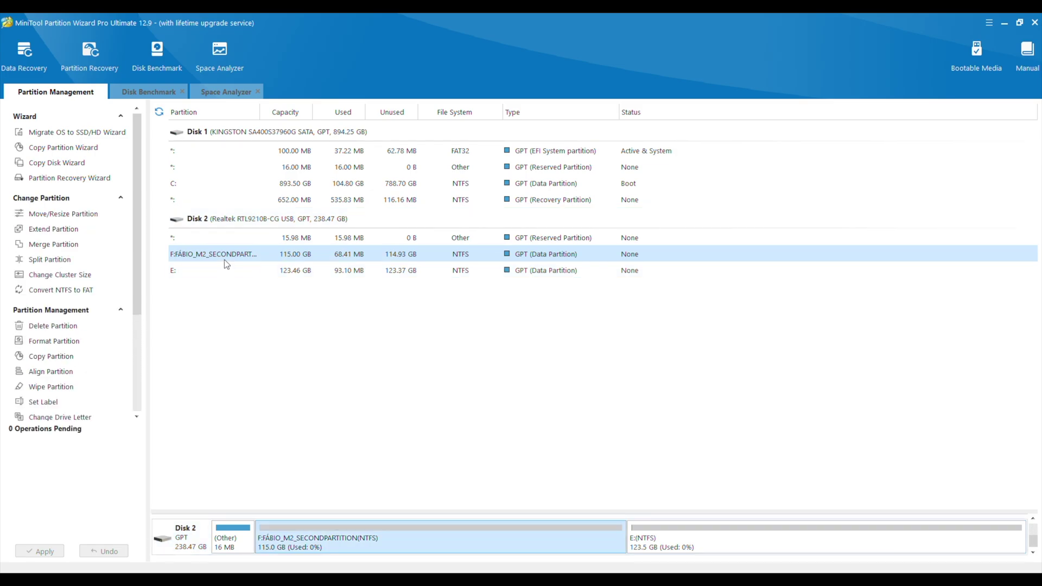
click(220, 271)
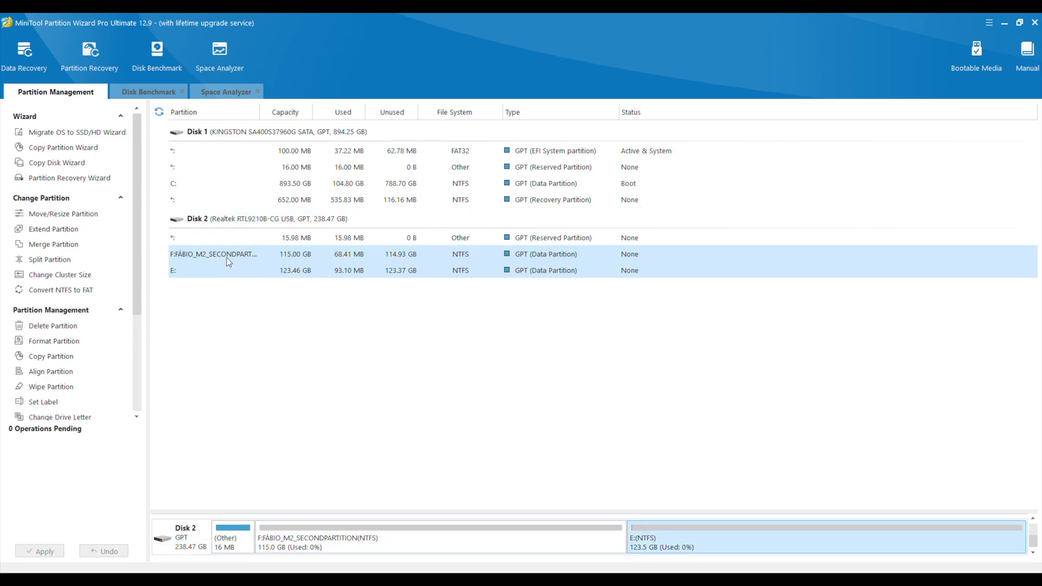
click(207, 256)
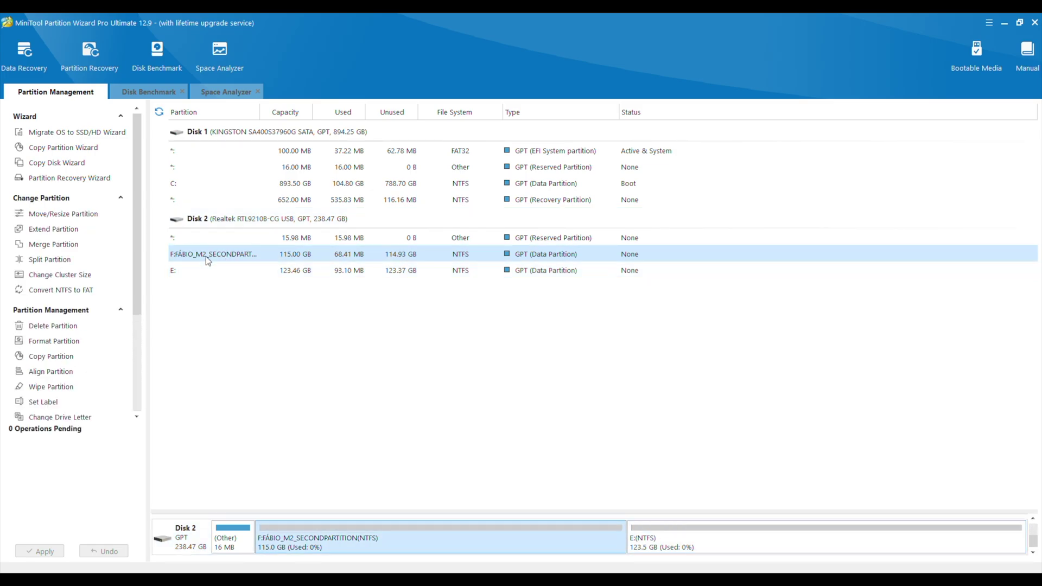
Step: Merge E: into F: through the Merge Partition wizard and apply the change
click(59, 246)
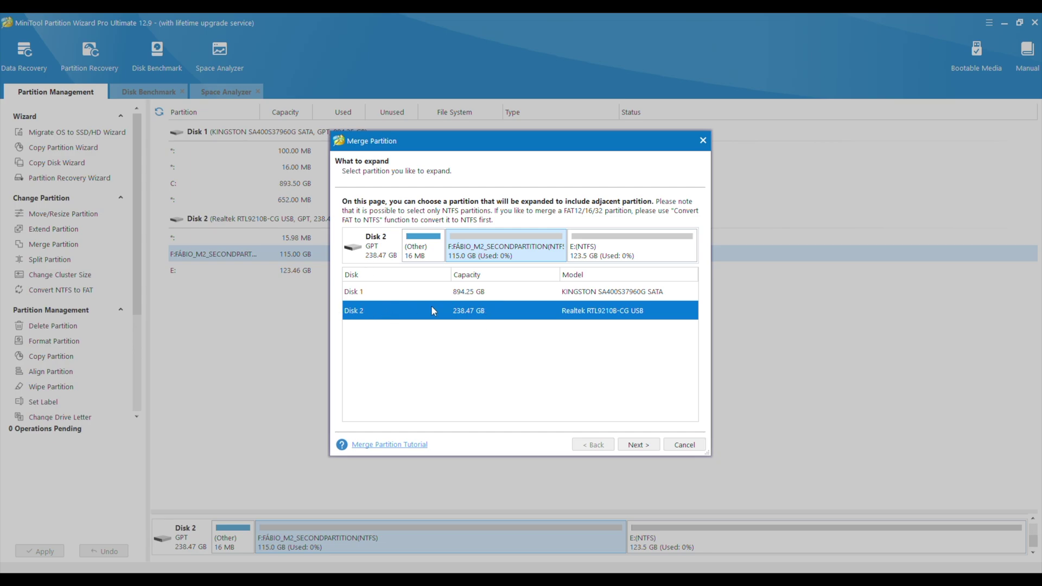
click(641, 445)
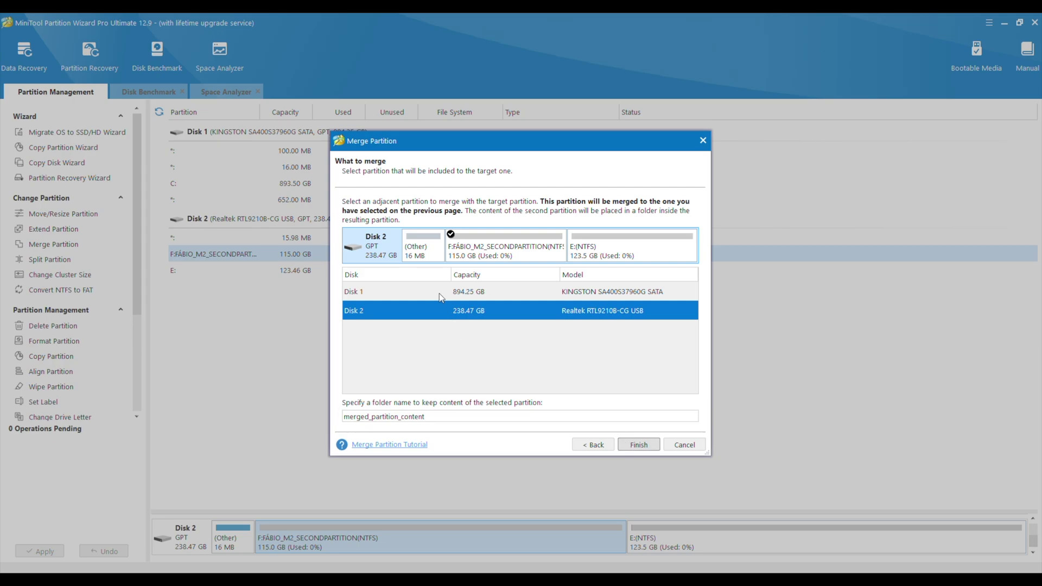
click(575, 252)
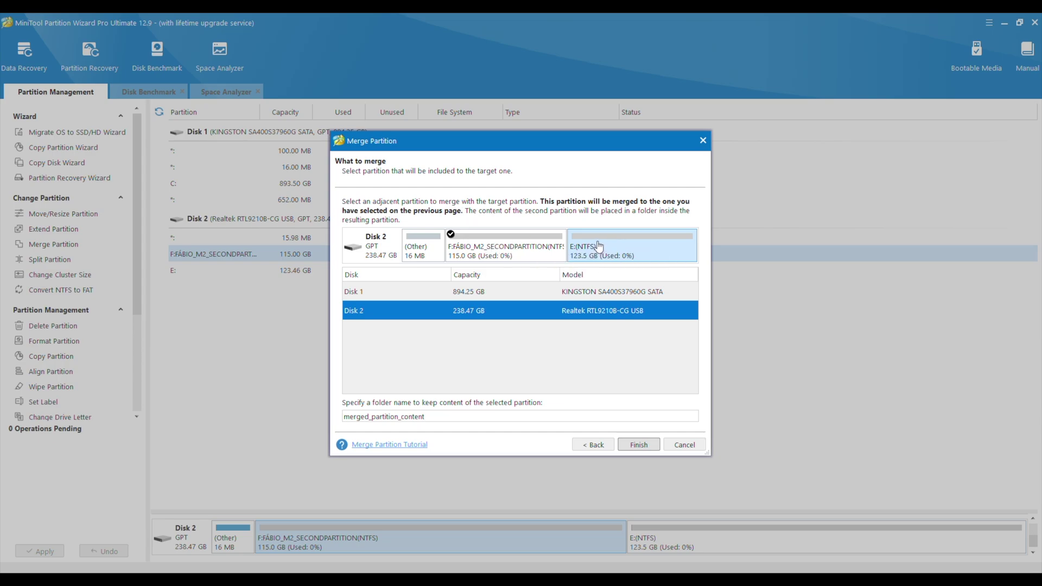
click(638, 445)
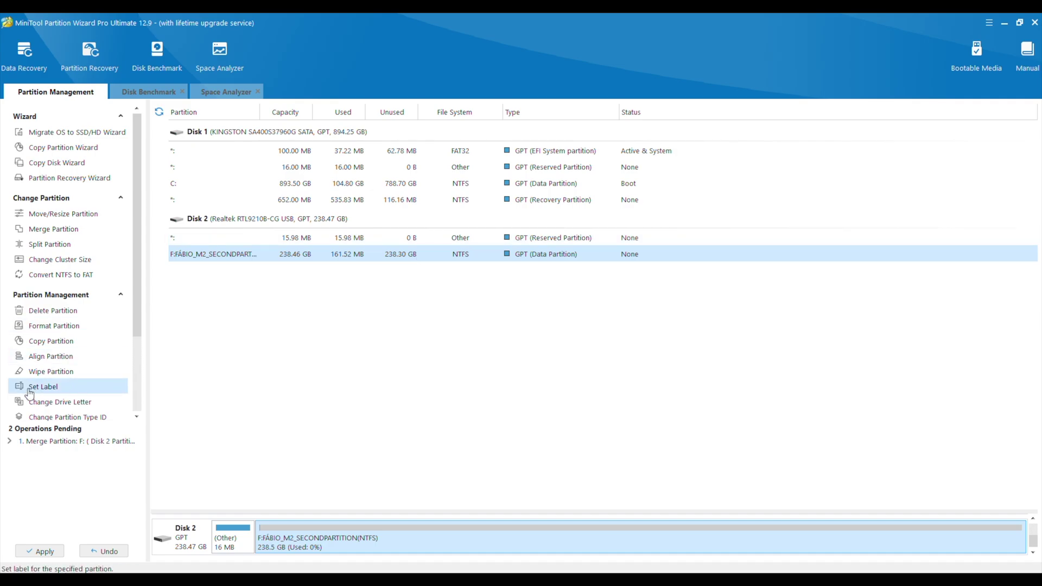
click(46, 552)
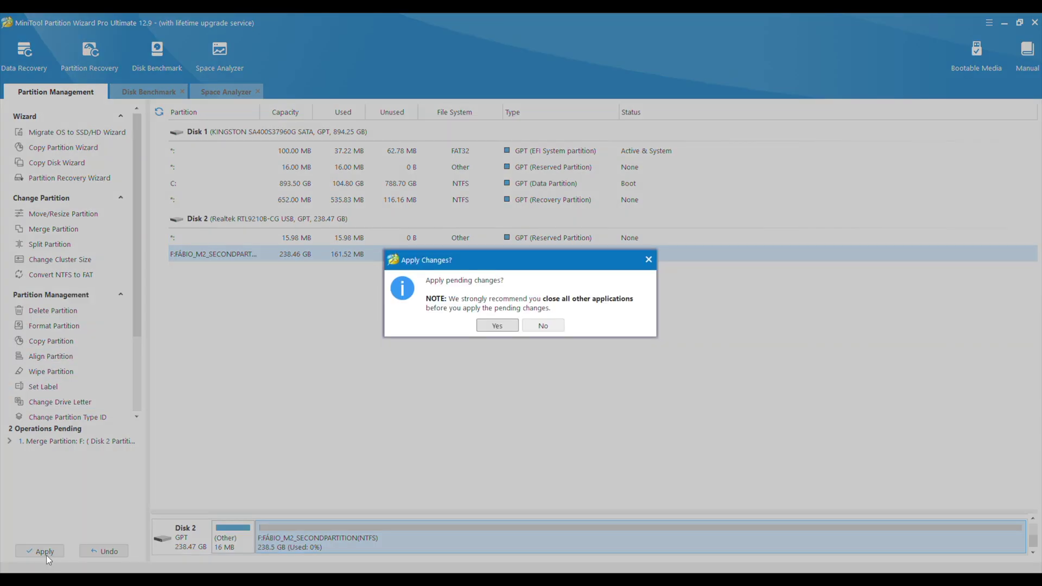
click(495, 339)
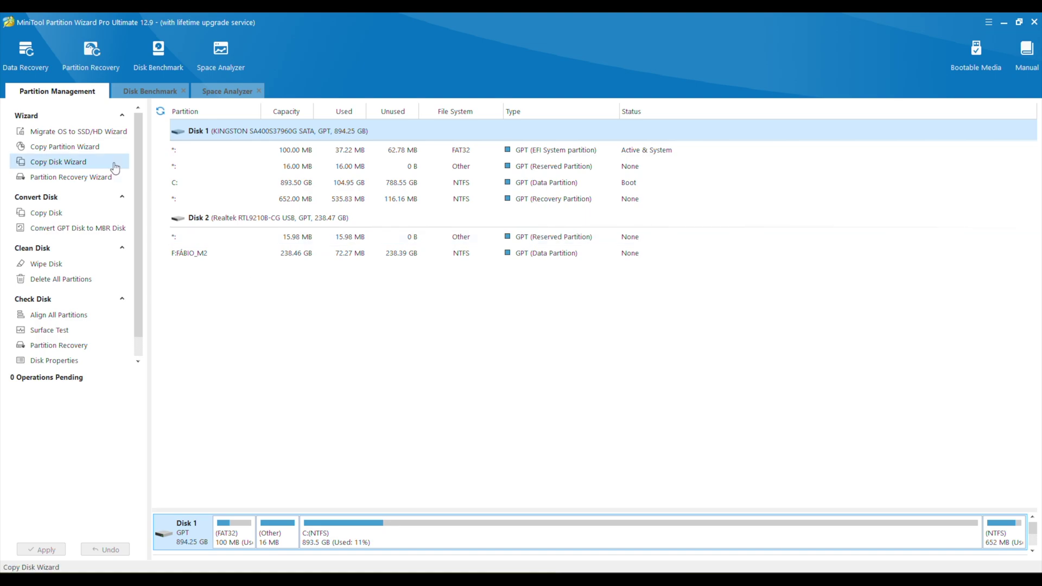
Step: Glance at the Migrate OS to SSD/HD wizard, then bring up the Copy Partition Wizard's welcome page
click(90, 133)
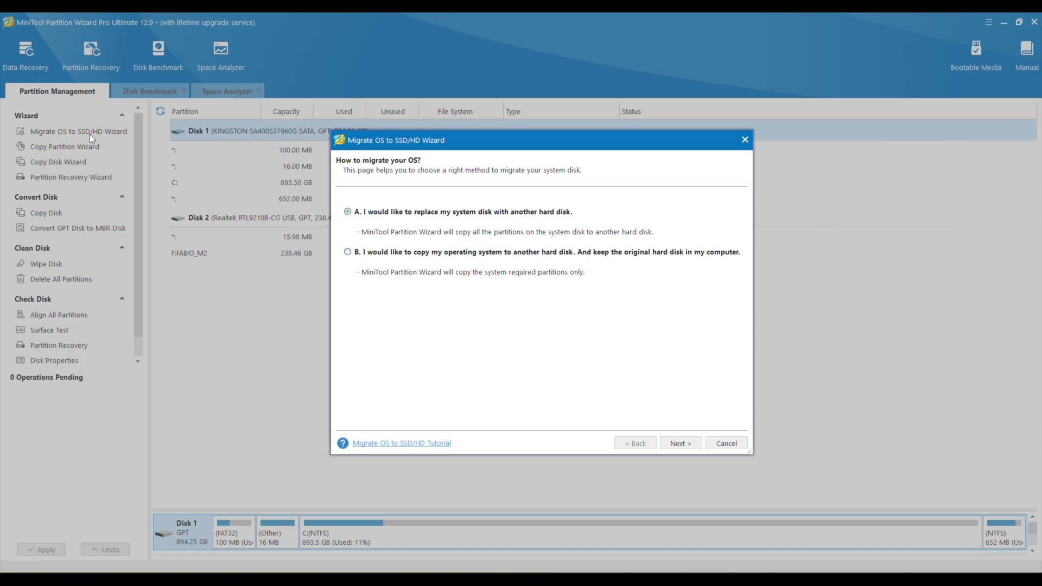
click(82, 146)
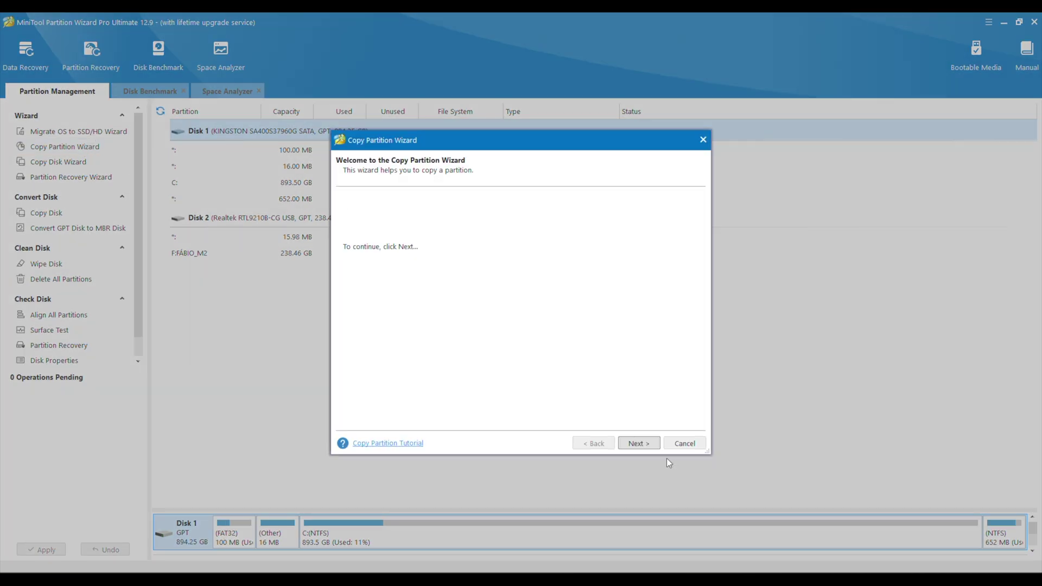
click(642, 445)
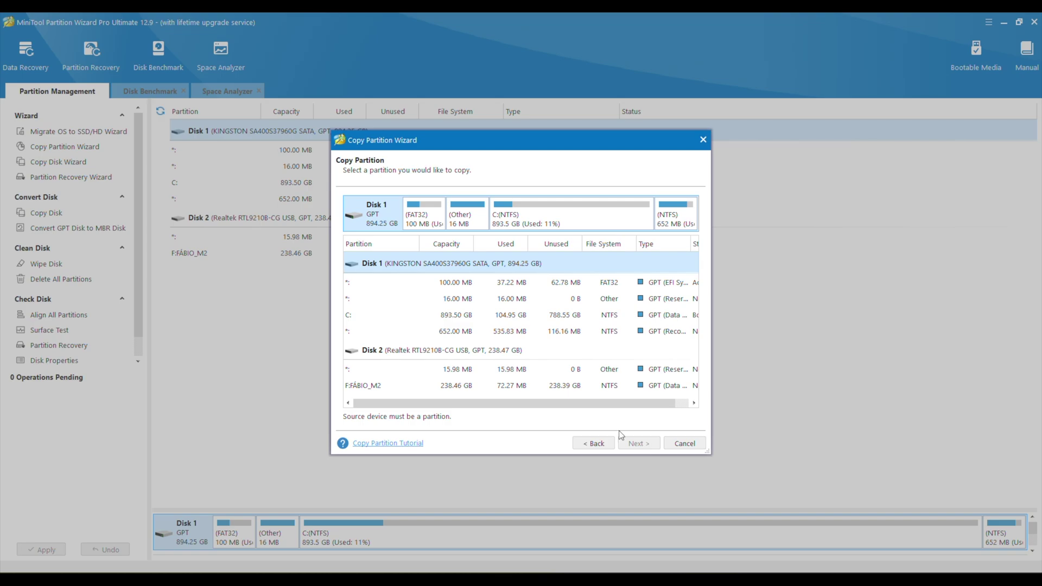
drag(456, 145, 420, 121)
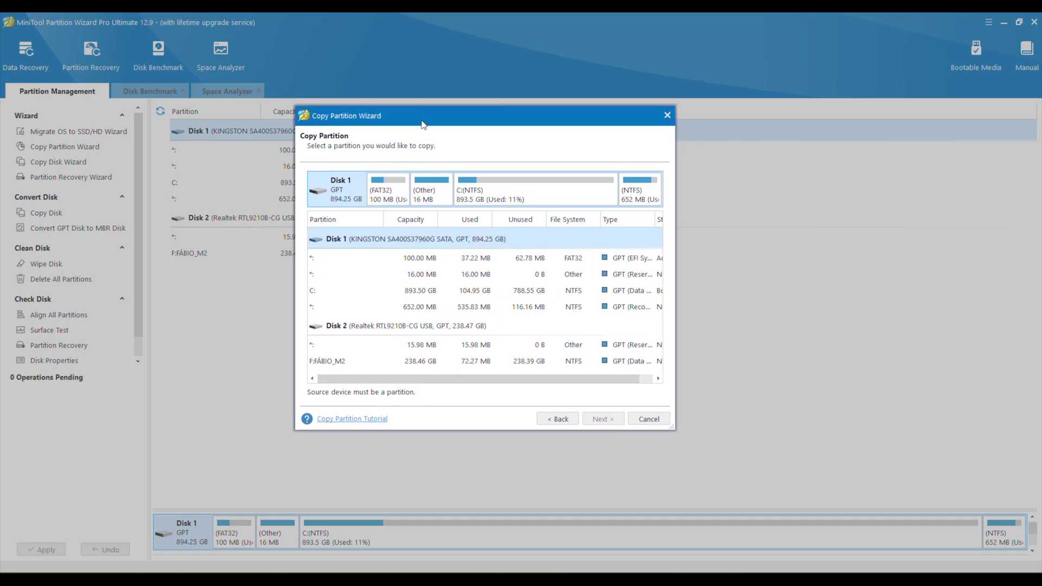
click(417, 293)
click(601, 419)
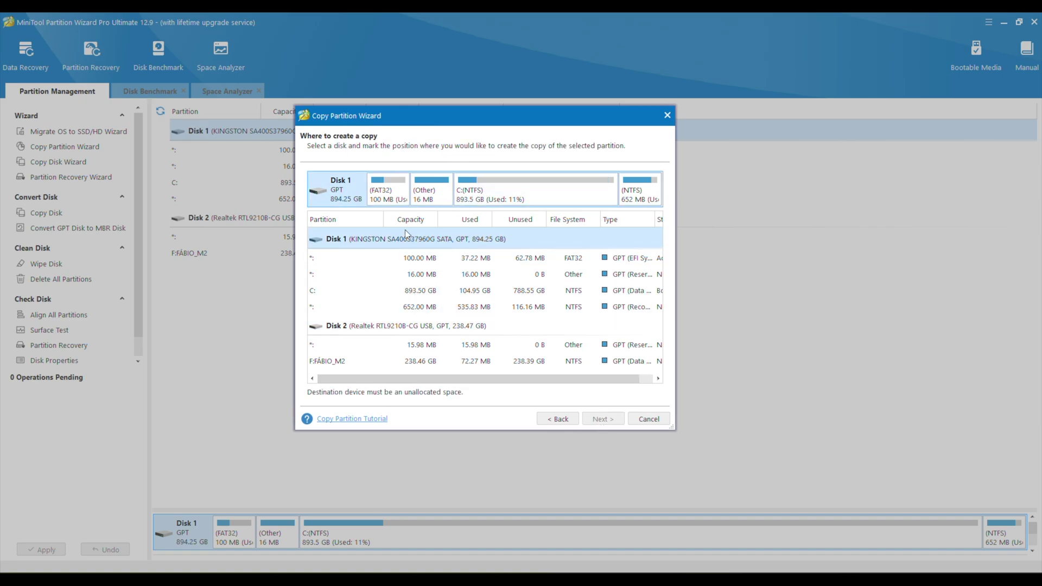
key(Escape)
click(60, 162)
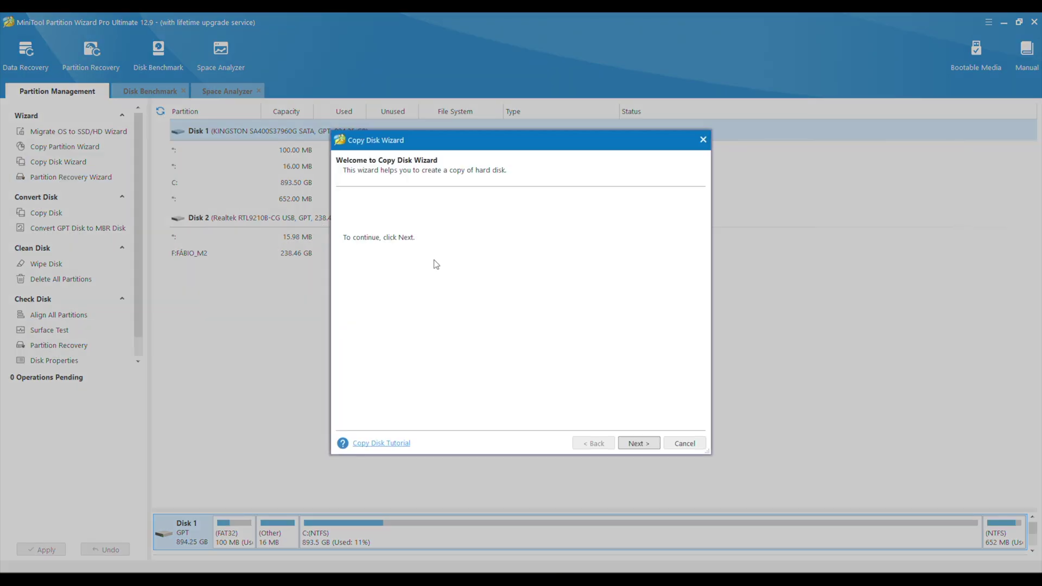
click(639, 443)
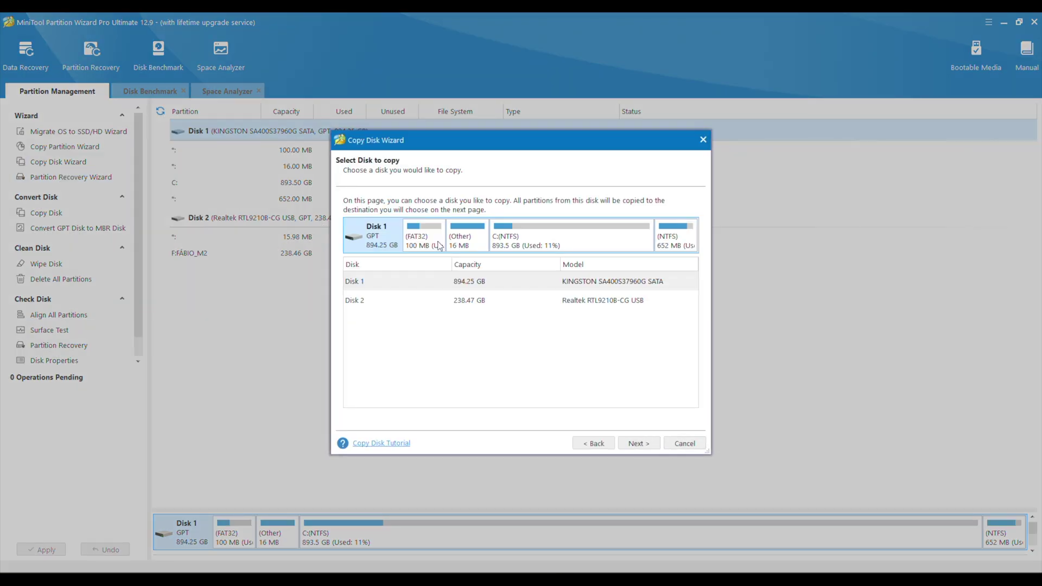
click(426, 281)
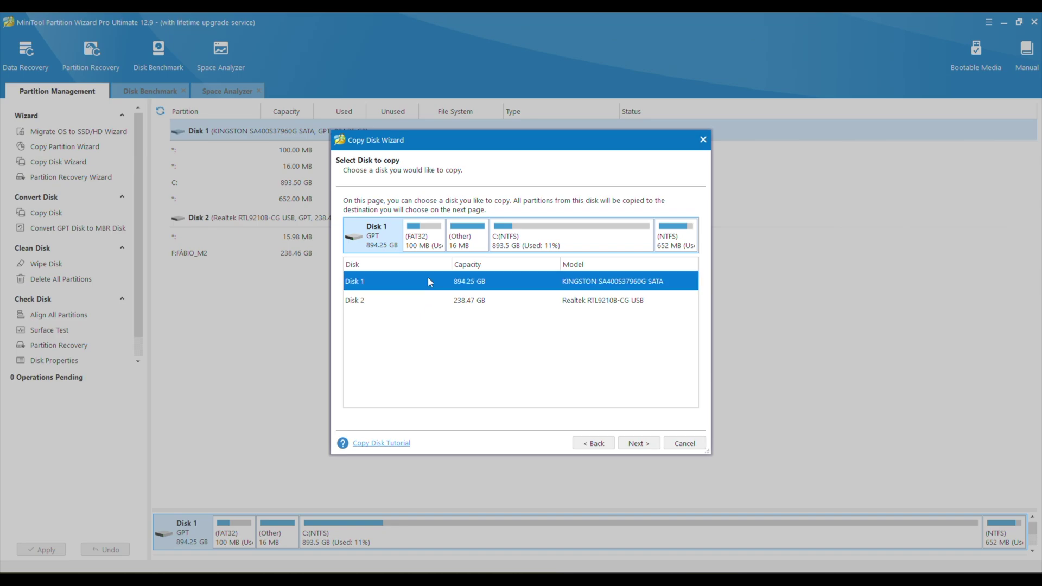
click(635, 444)
click(433, 304)
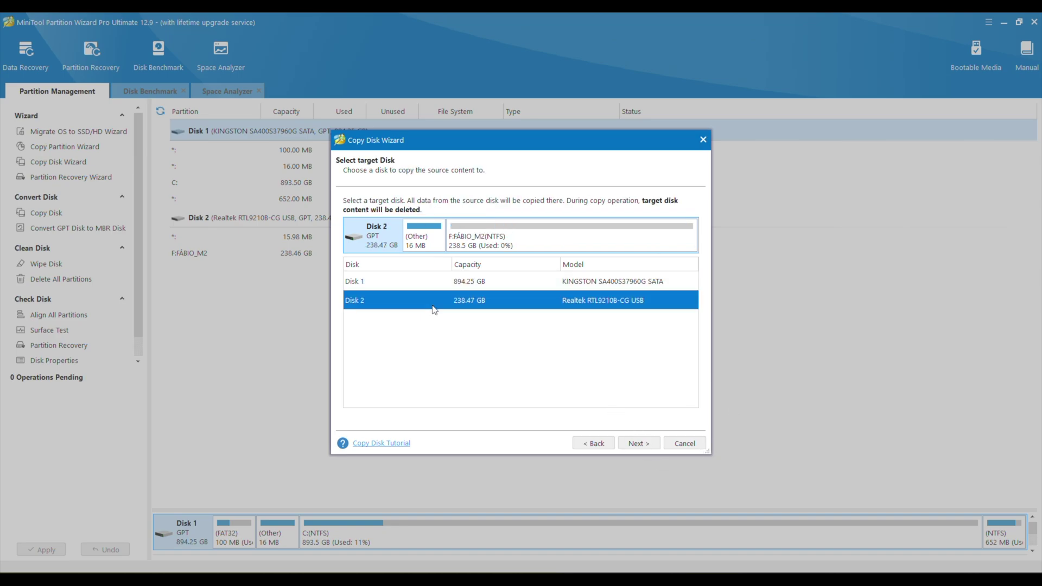
click(650, 448)
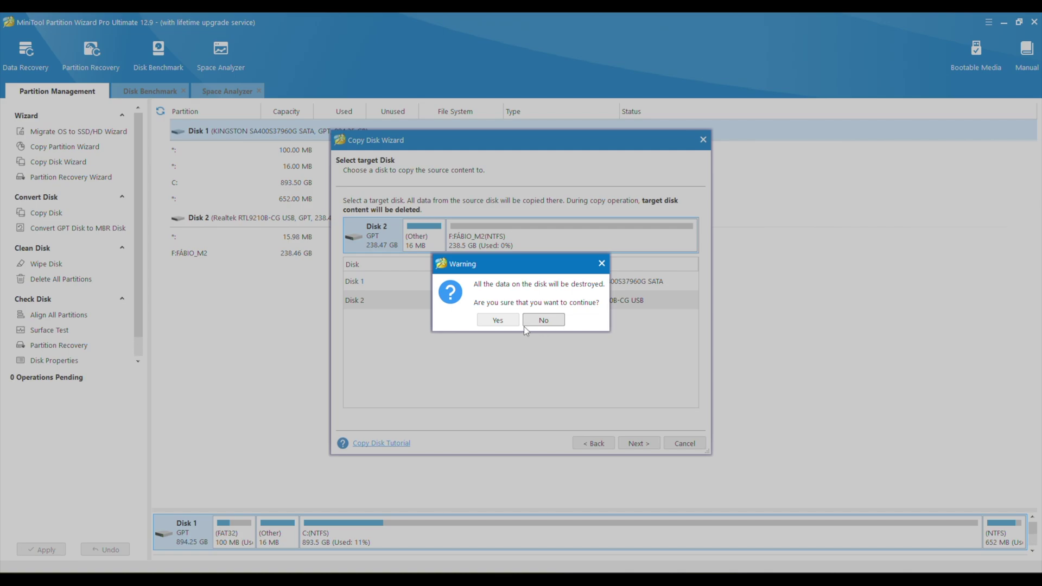
click(602, 264)
click(695, 445)
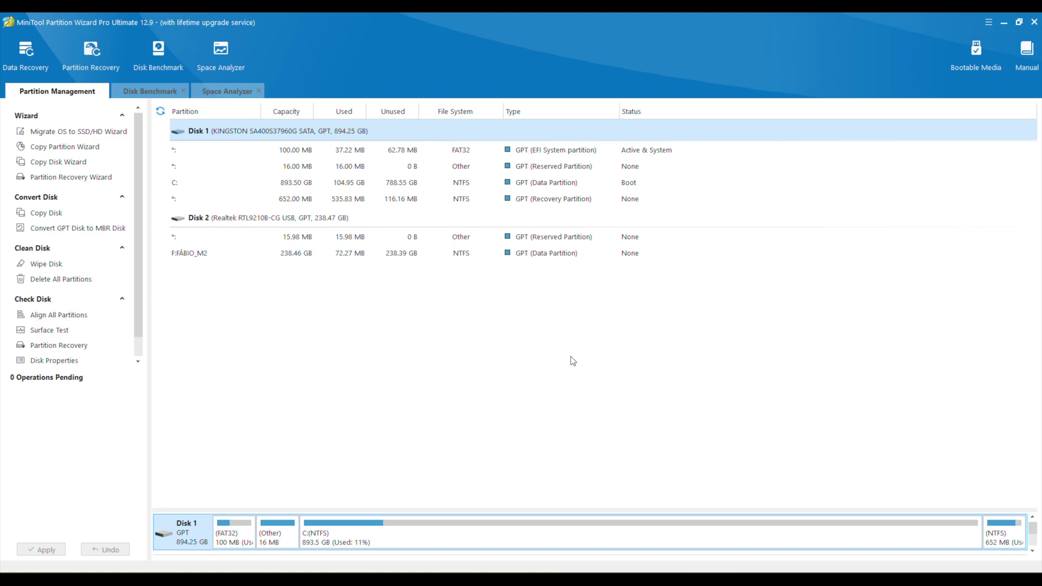
Step: Convert F:FÁBIO_M2 on Disk 2 from NTFS to FAT32 and apply the change
click(320, 255)
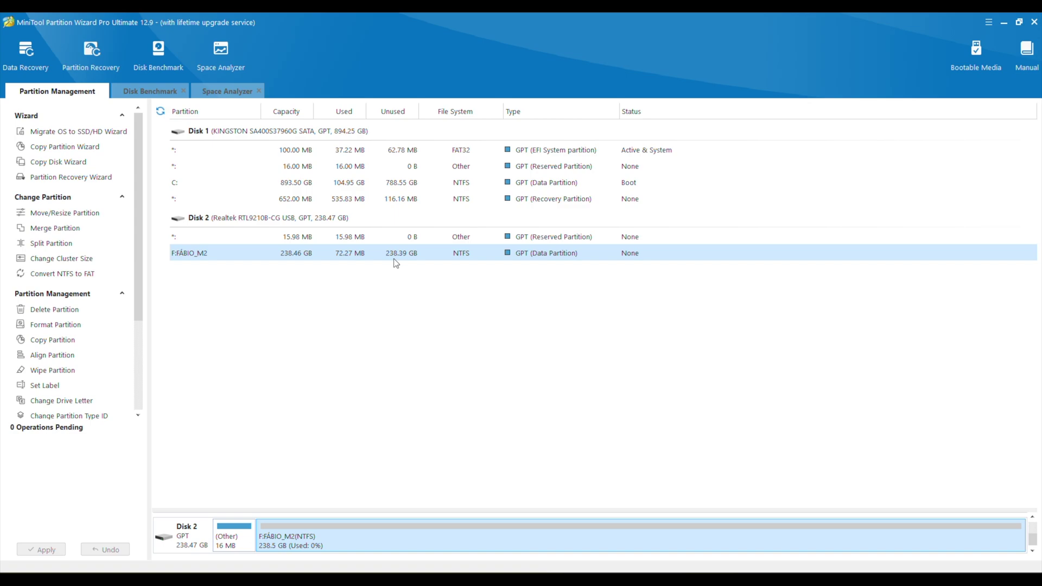
click(60, 273)
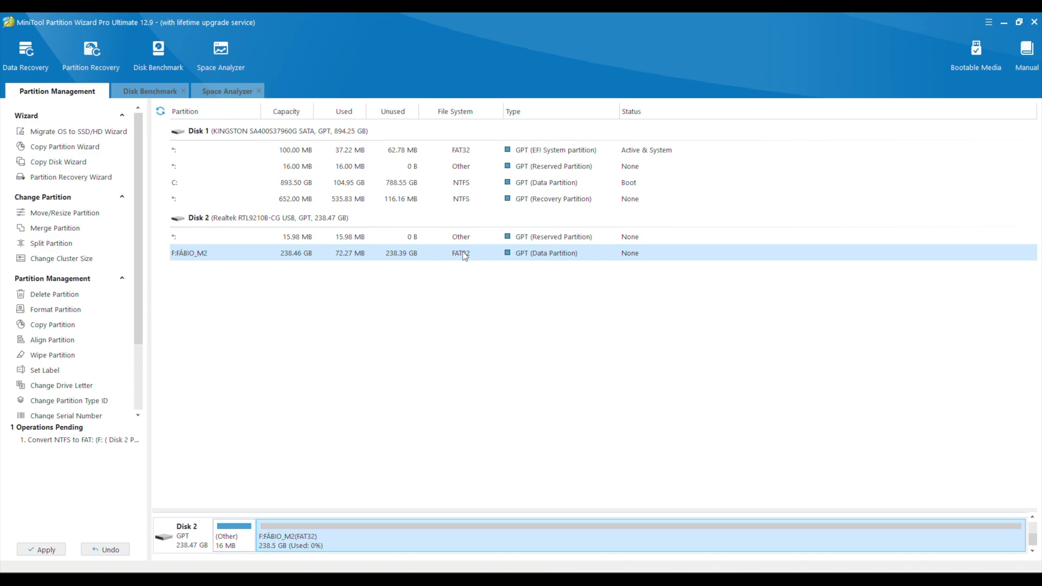
click(47, 550)
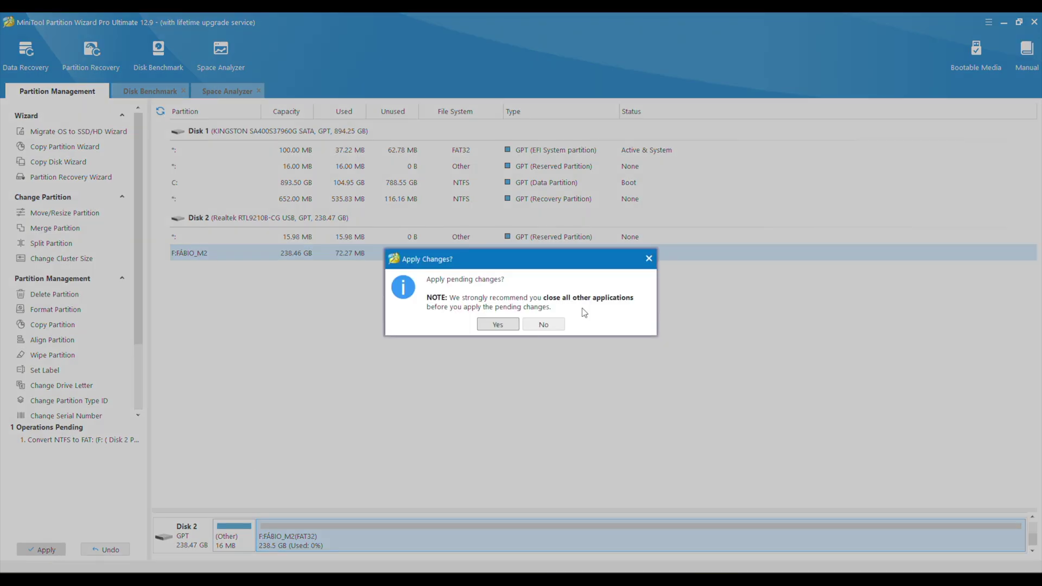
click(499, 324)
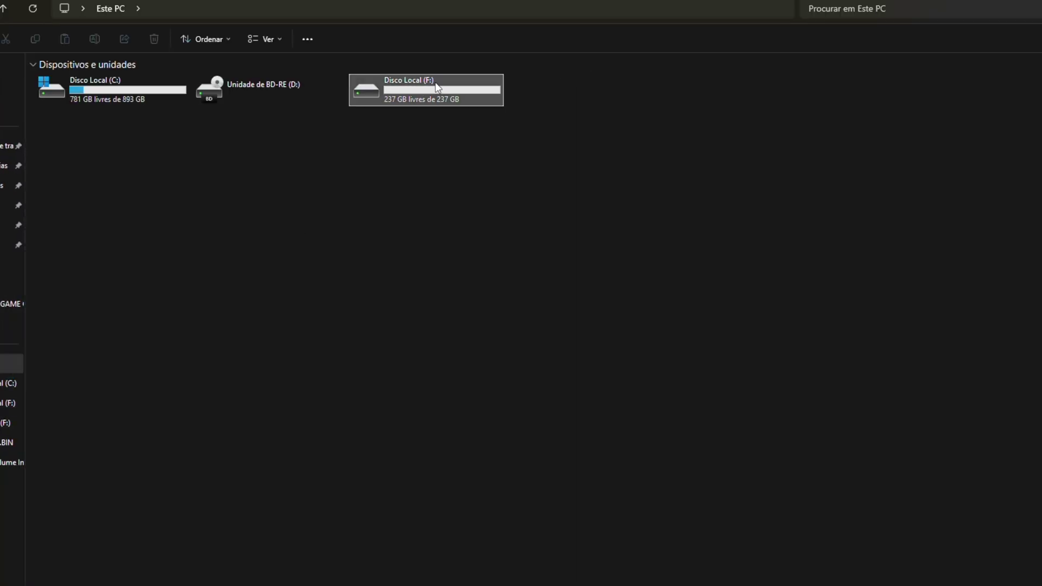
Step: Open the Properties of Disco Local (F:) from This PC's full context menu
right_click(434, 83)
click(483, 276)
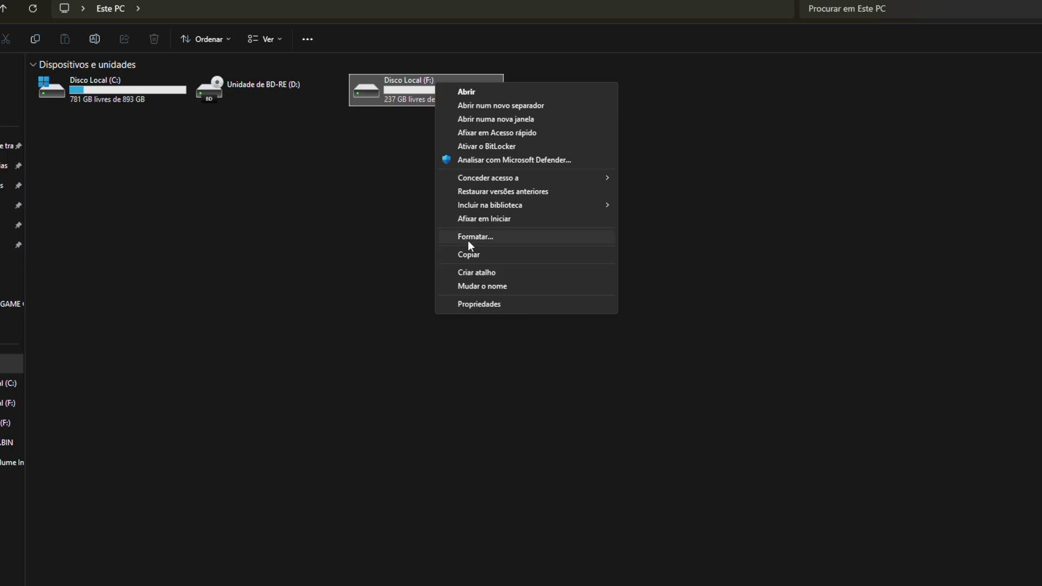
click(483, 302)
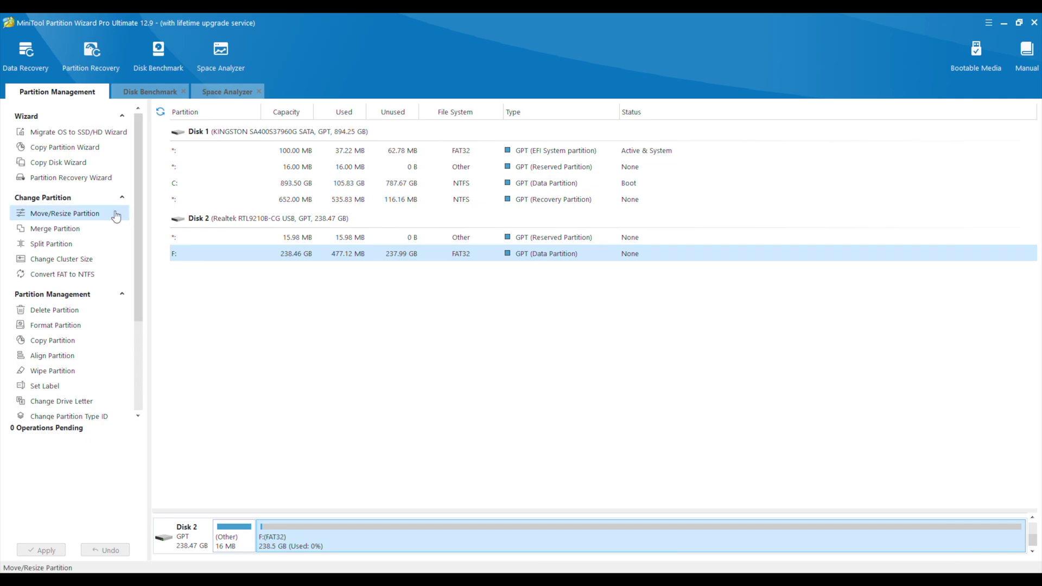
Step: Preview the available cluster sizes for F: and cancel without changing anything
click(93, 260)
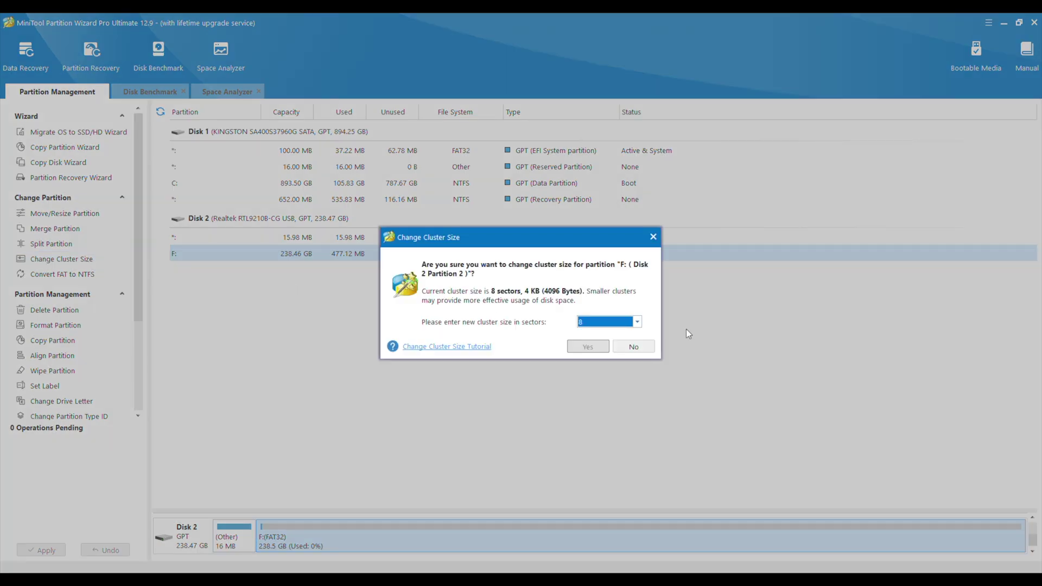
click(623, 324)
click(640, 346)
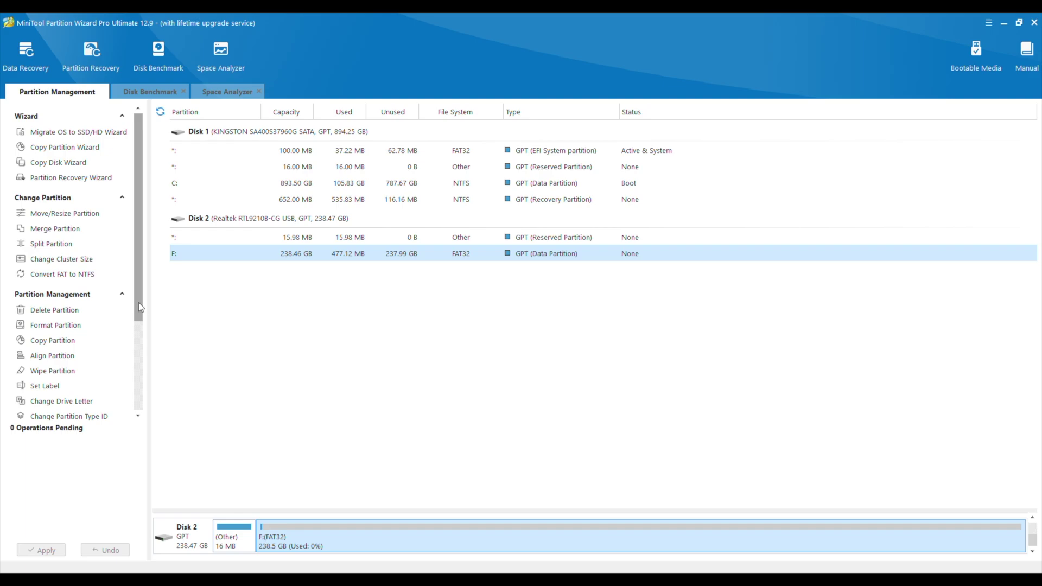
drag(138, 301, 144, 331)
scroll(144, 331, down, 2)
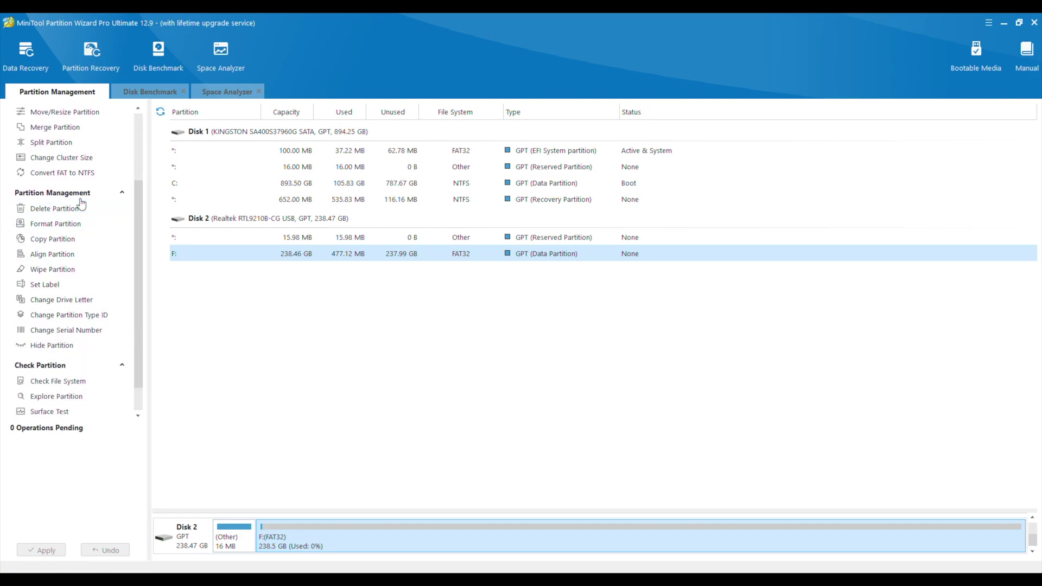
Step: Preview the Set Label, Partition Type ID and Serial Number dialogs, cancelling each
click(78, 284)
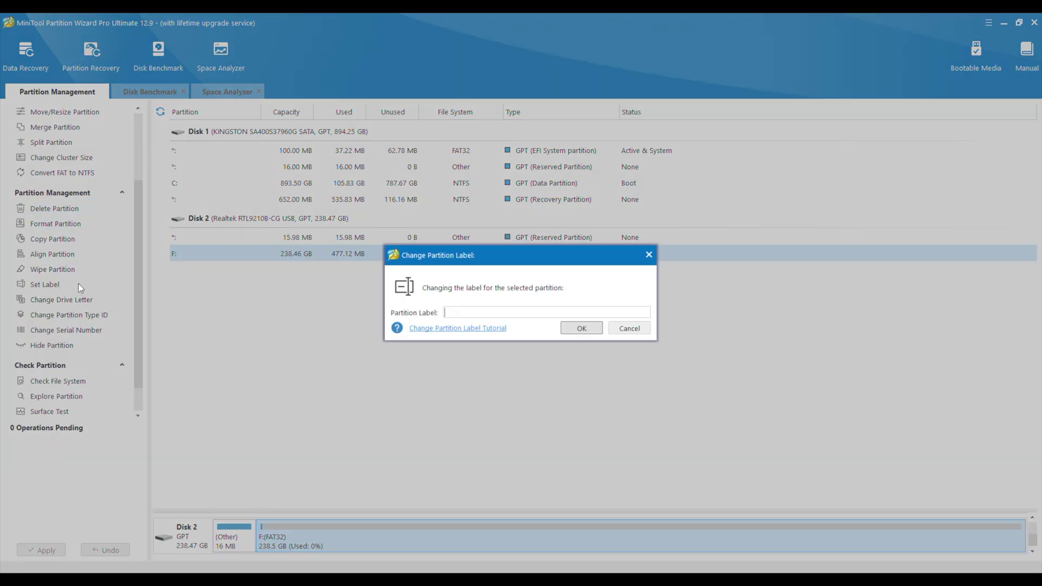
click(629, 333)
scroll(65, 326, up, 2)
click(69, 384)
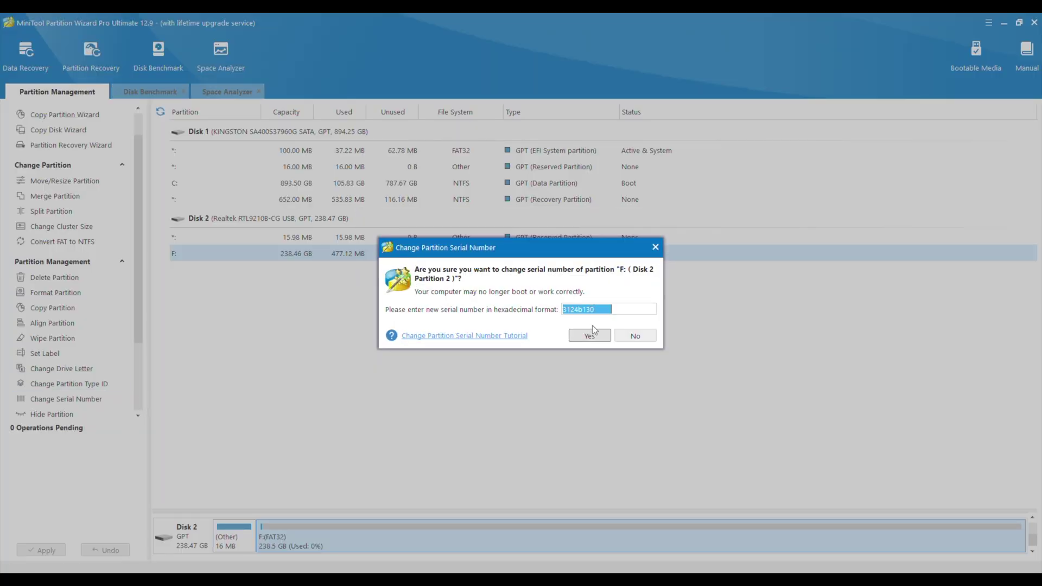
click(639, 340)
Step: Open the Data Recovery module in its own tab
scroll(55, 325, down, 1)
scroll(81, 334, down, 2)
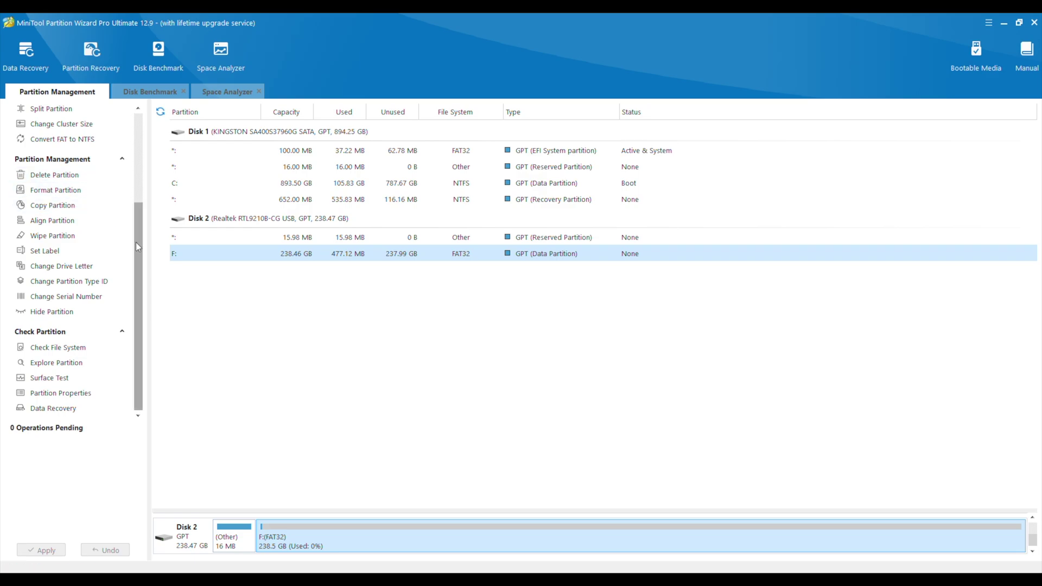
drag(136, 242, 144, 148)
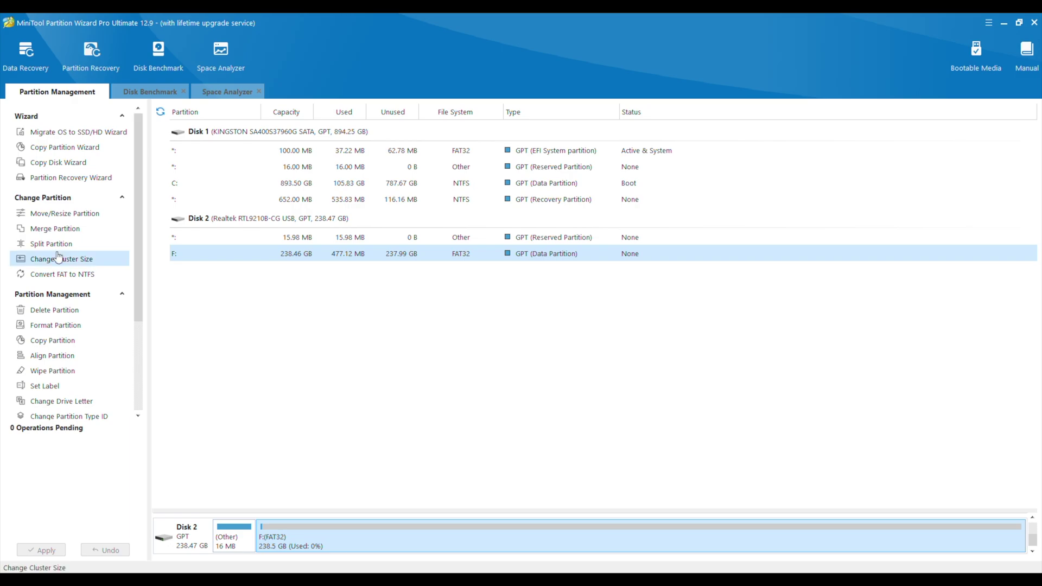
scroll(49, 272, down, 5)
click(43, 62)
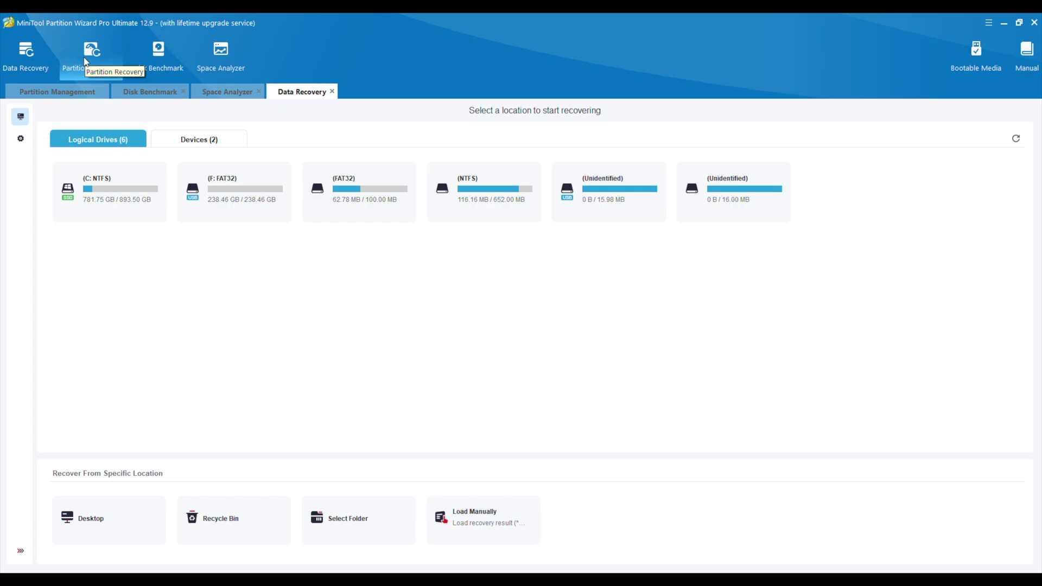
mouse_move(234, 191)
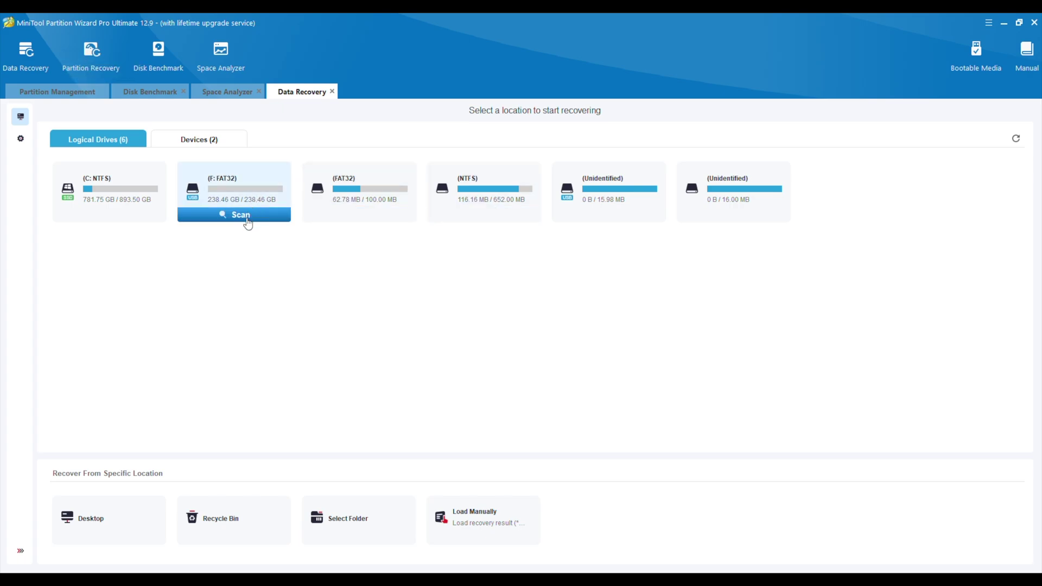
Step: Scan the F: FAT32 logical drive for recoverable files
click(236, 215)
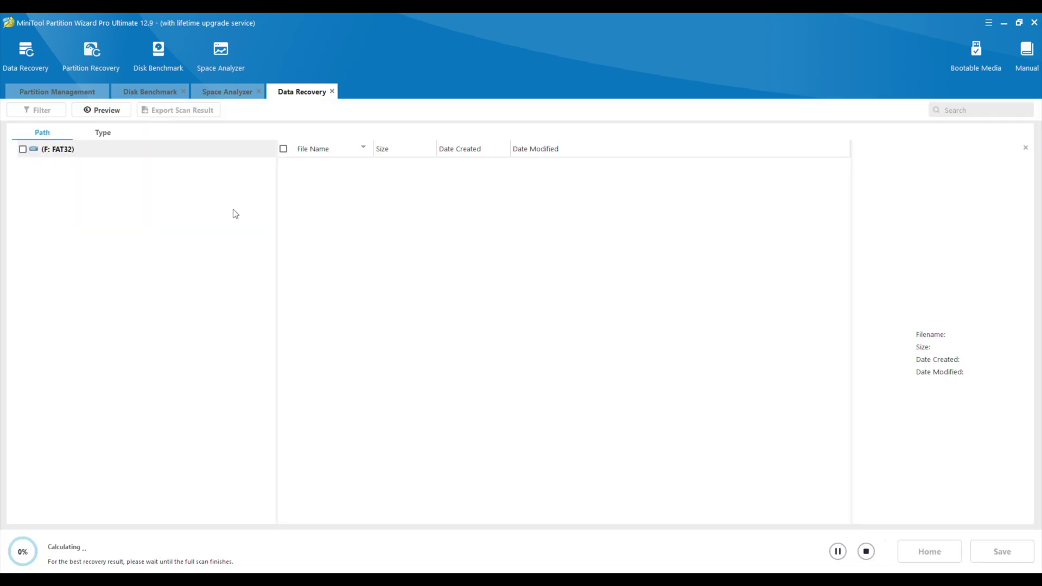